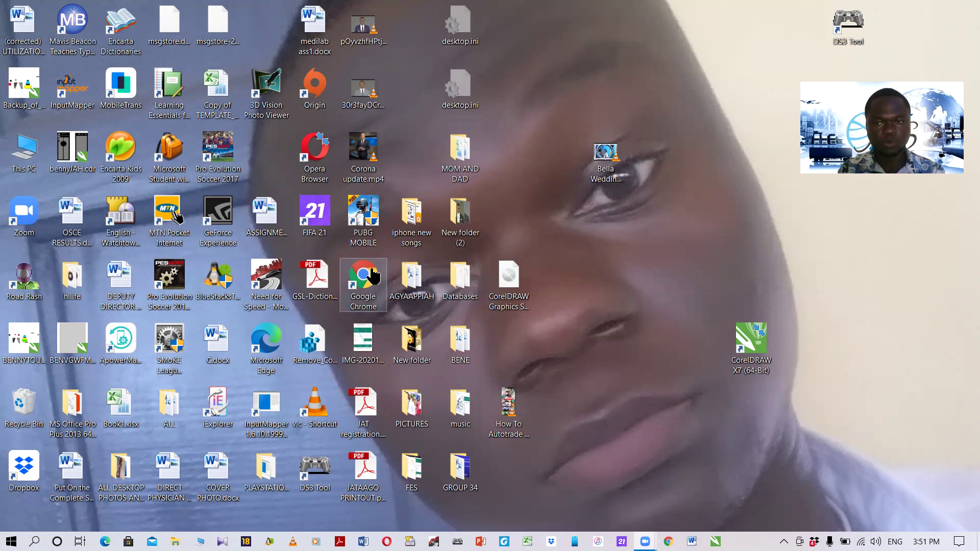
Launch Google Chrome and load binance.com through the Bitcoin Exchange shortcut.
{"action": "double_click", "coordinate": [373, 275]}
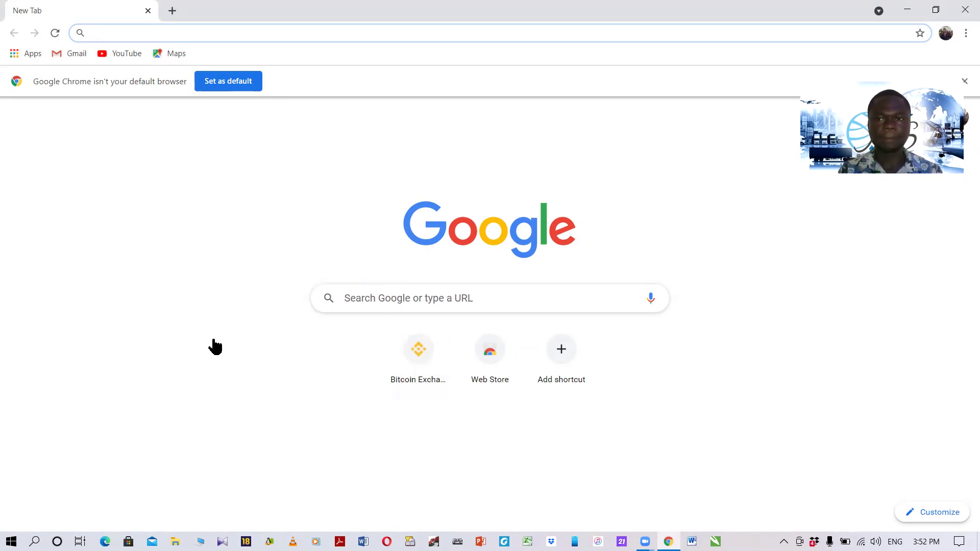
{"action": "left_click", "coordinate": [427, 360]}
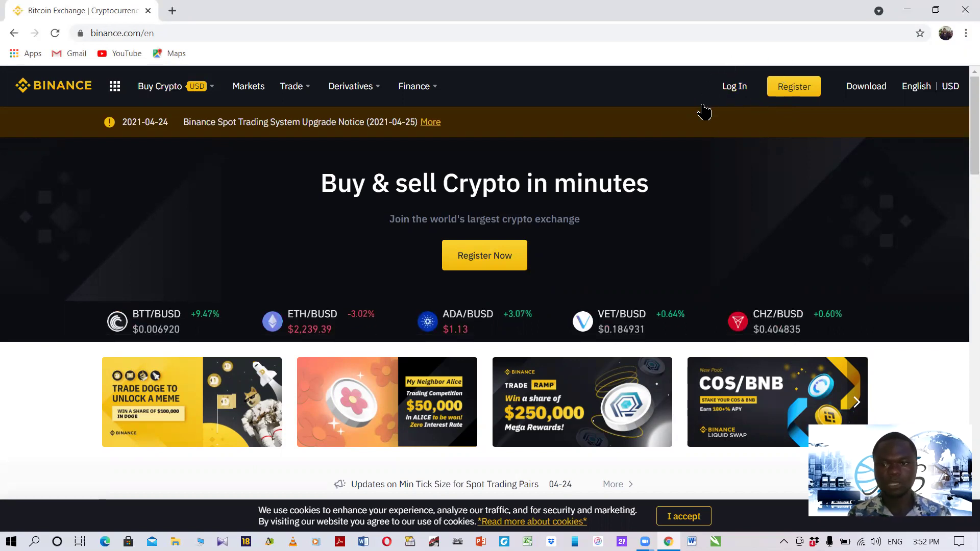
Open the Binance Log In page with the Mobile login option and the number field selected.
{"action": "left_click", "coordinate": [738, 92]}
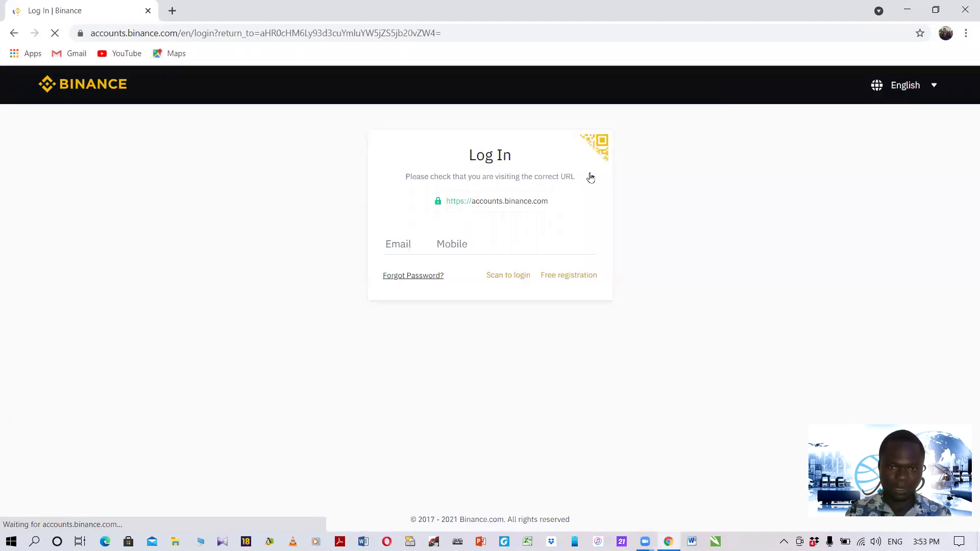
{"action": "left_click", "coordinate": [439, 243]}
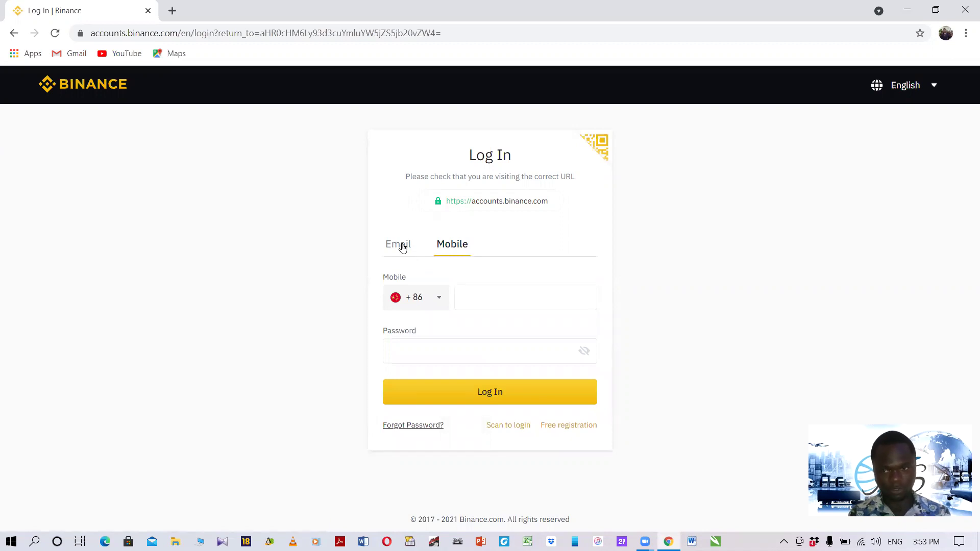
{"action": "left_click", "coordinate": [402, 247]}
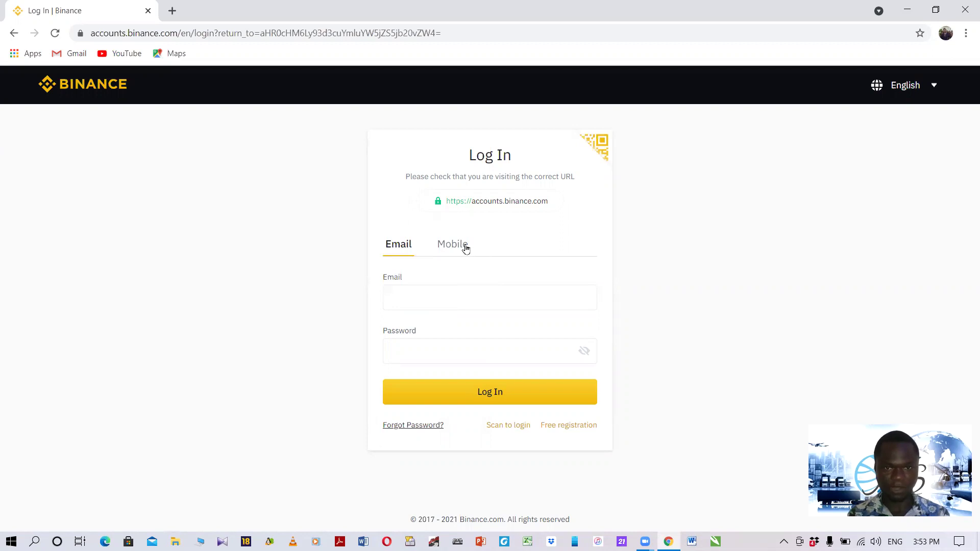
{"action": "left_click", "coordinate": [455, 250]}
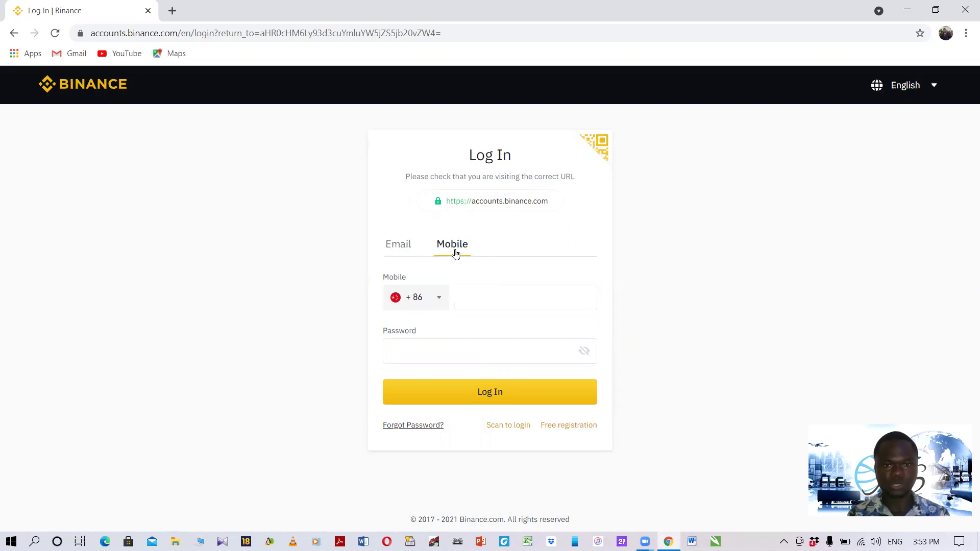
{"action": "left_click", "coordinate": [538, 308]}
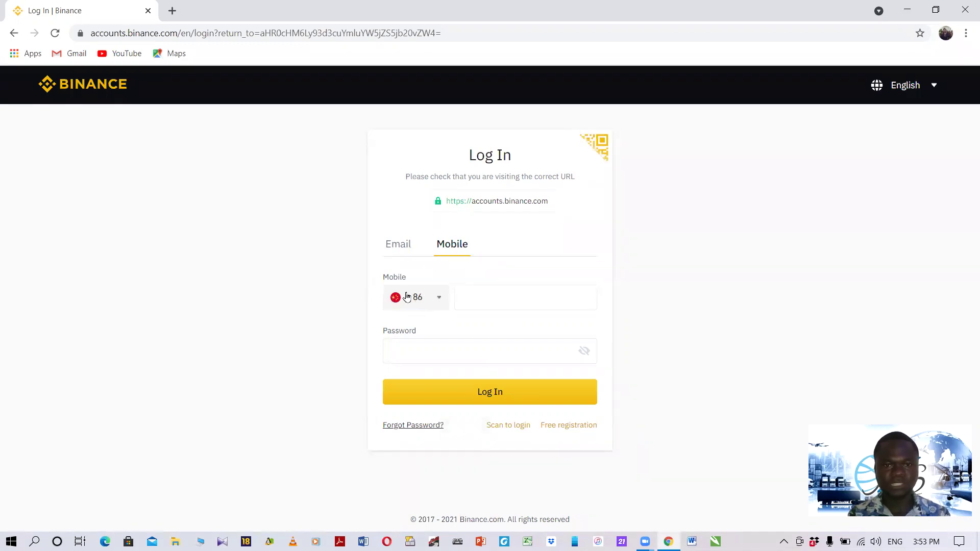
Change the login phone country code from +86 to Ghana (+233).
{"action": "left_click", "coordinate": [440, 302]}
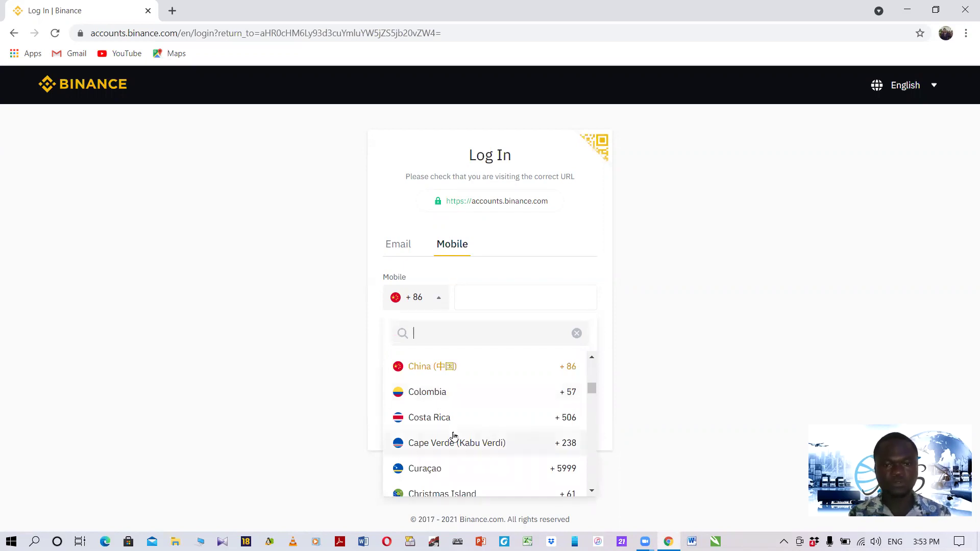
{"action": "scroll", "coordinate": [453, 435], "scroll_direction": "down", "scroll_amount": 5}
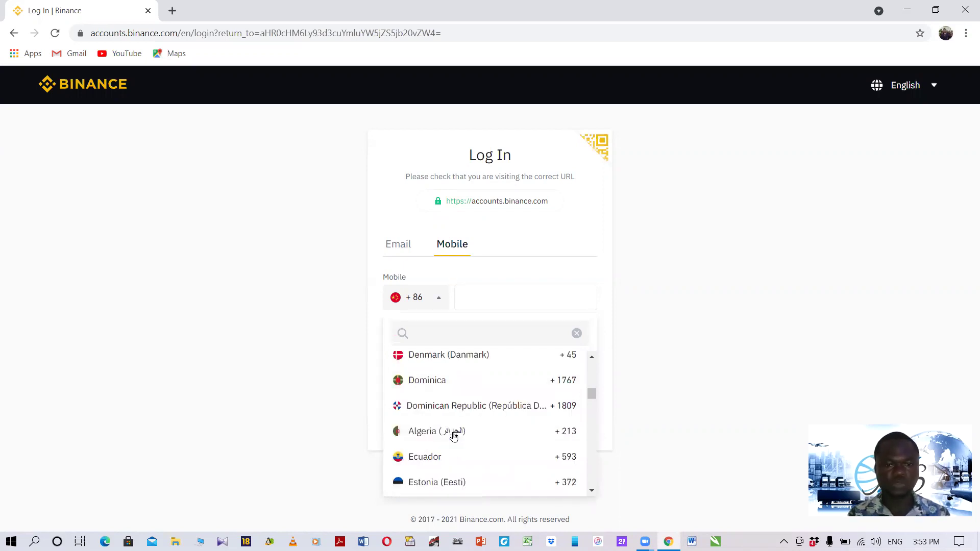
{"action": "scroll", "coordinate": [453, 435], "scroll_direction": "down", "scroll_amount": 1}
{"action": "scroll", "coordinate": [453, 435], "scroll_direction": "down", "scroll_amount": 2}
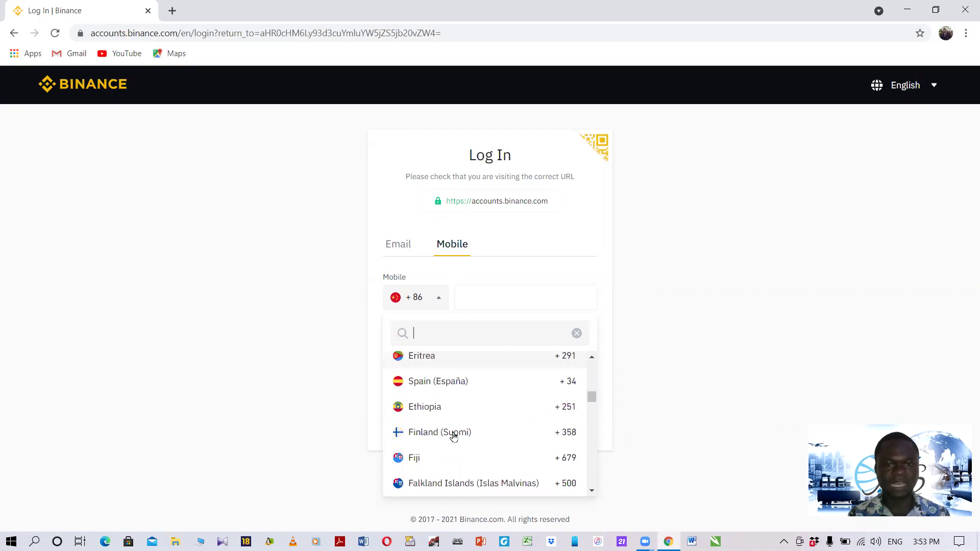
{"action": "scroll", "coordinate": [453, 435], "scroll_direction": "down", "scroll_amount": 2}
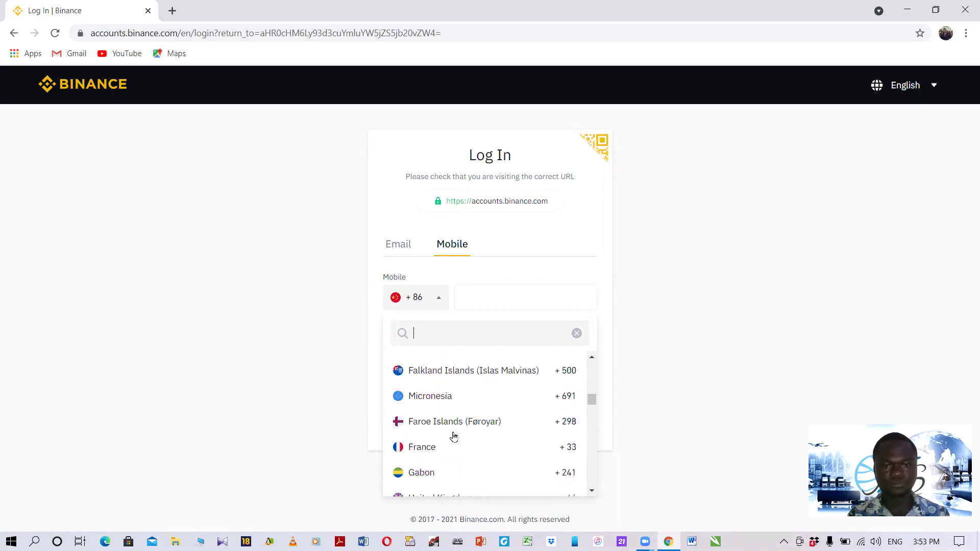
{"action": "scroll", "coordinate": [454, 435], "scroll_direction": "down", "scroll_amount": 2}
{"action": "scroll", "coordinate": [453, 436], "scroll_direction": "down", "scroll_amount": 2}
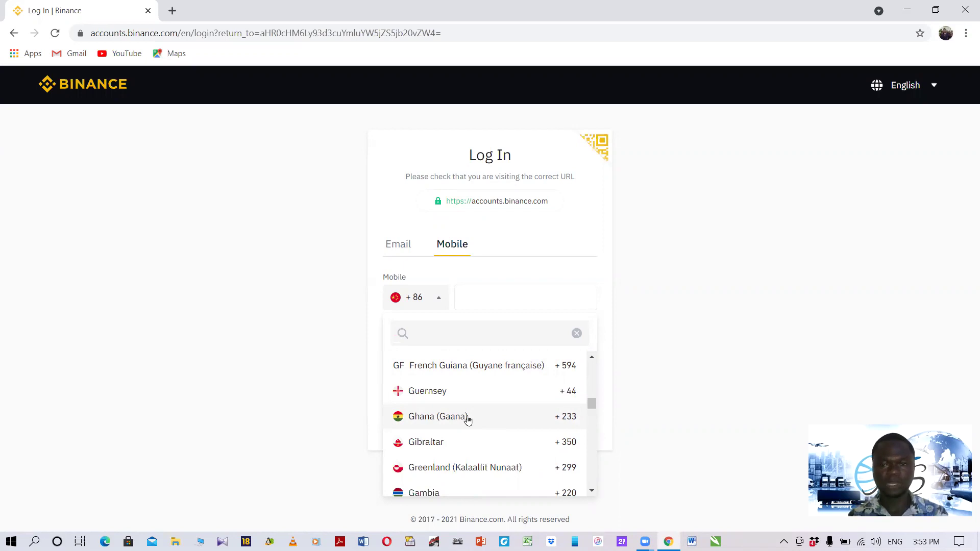
{"action": "left_click", "coordinate": [466, 419]}
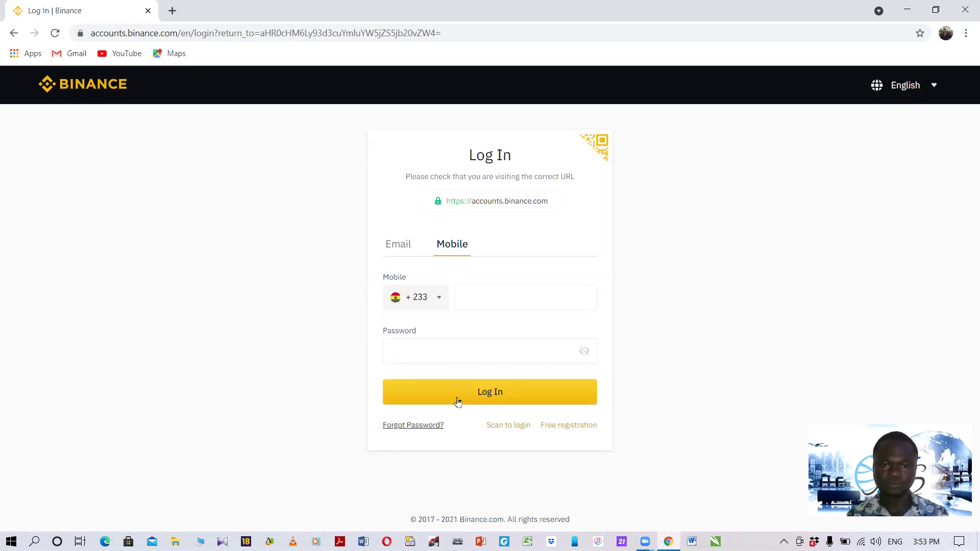
Enter the account's mobile number and password in the +233 mobile login form.
{"action": "left_click", "coordinate": [489, 300]}
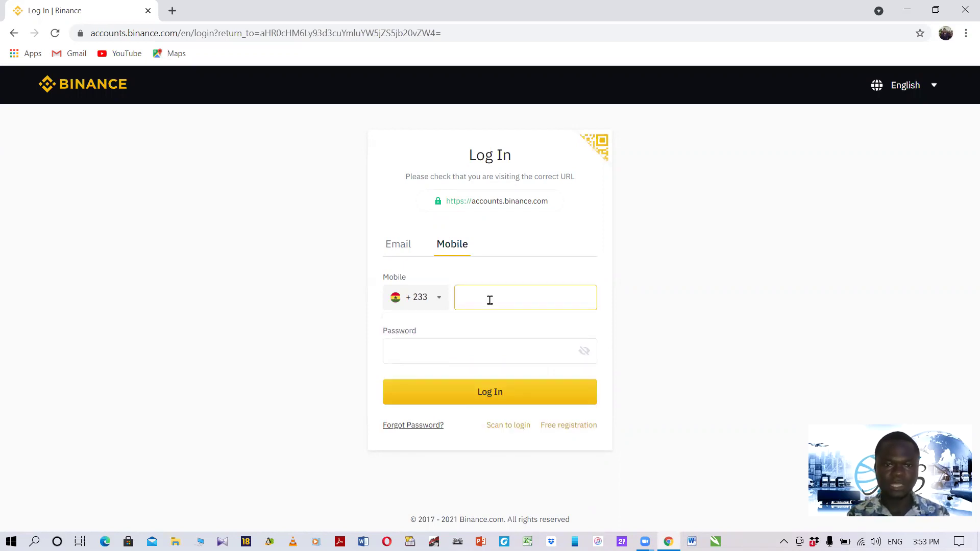
{"action": "left_click", "coordinate": [490, 300]}
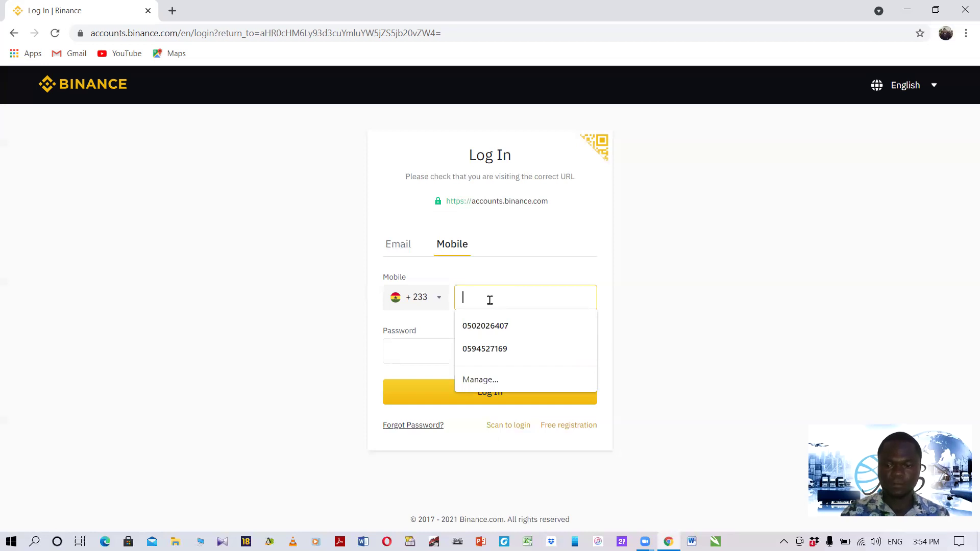
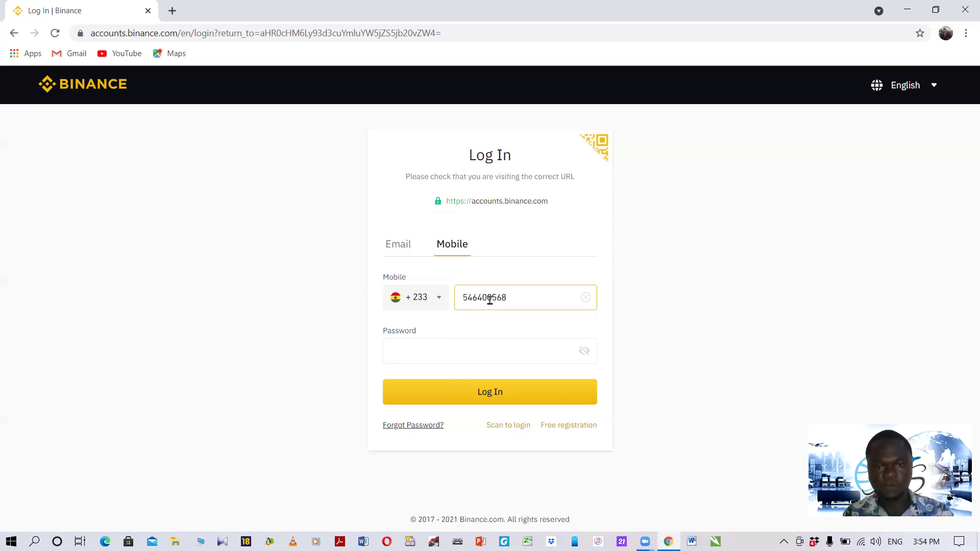
{"action": "left_click", "coordinate": [440, 351]}
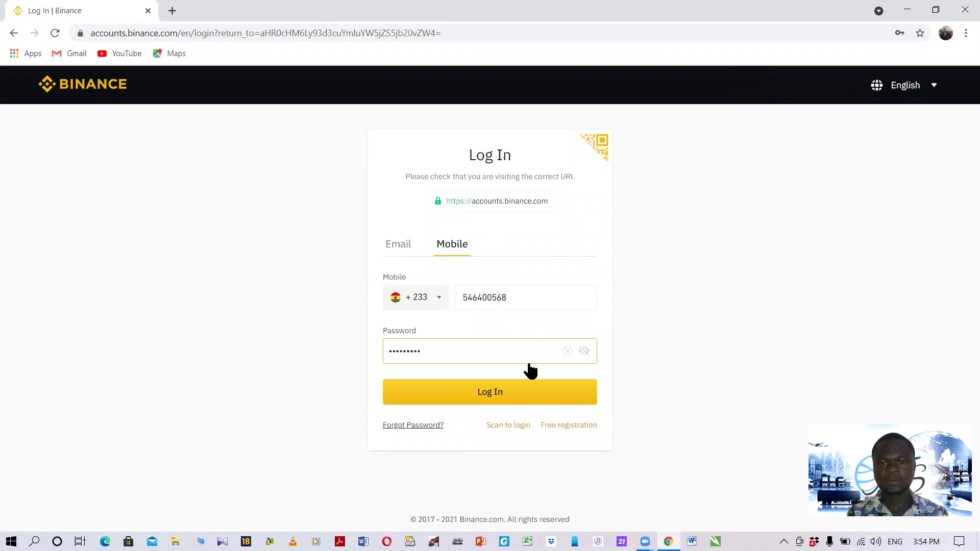
Submit the mobile login and slide the puzzle piece into its gap to pass verification.
{"action": "left_click", "coordinate": [491, 400]}
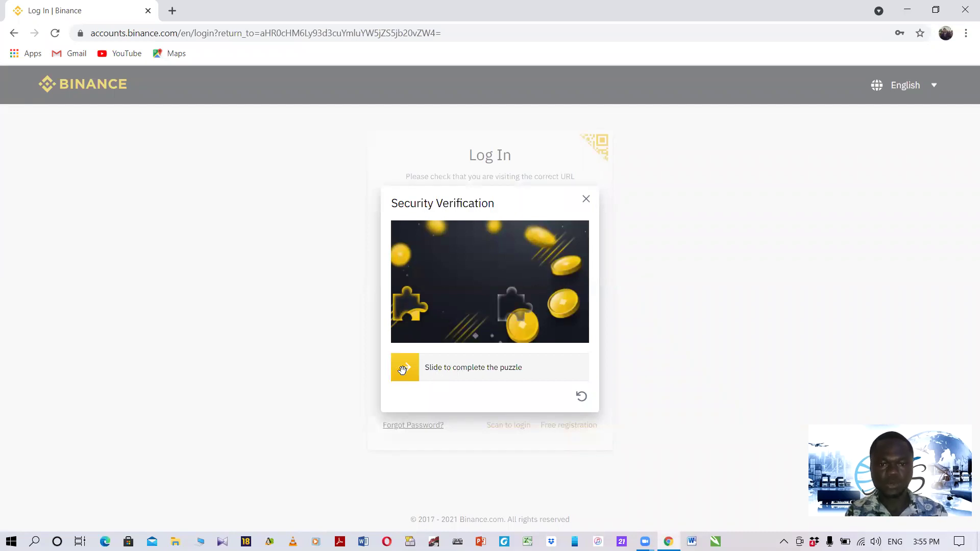
{"action": "left_click_drag", "start_coordinate": [403, 371], "coordinate": [517, 401]}
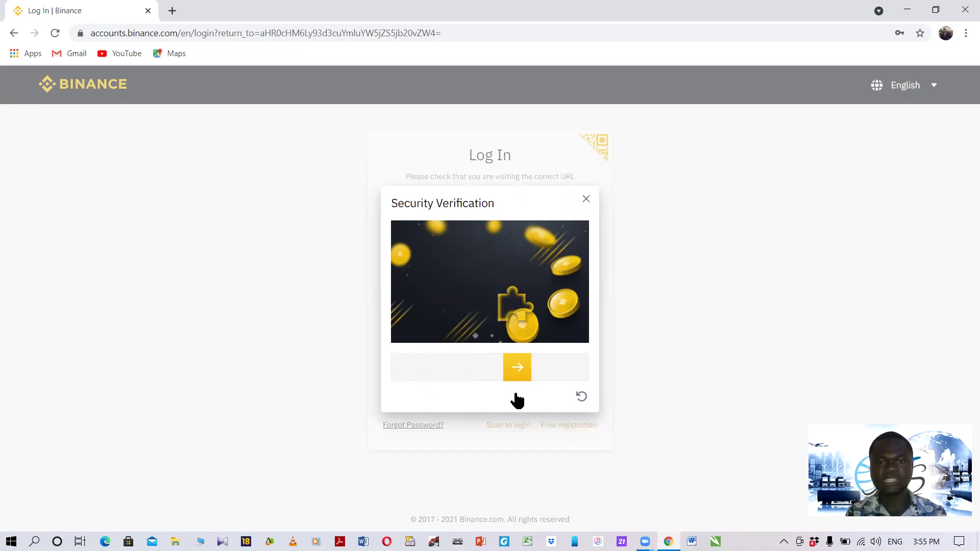
{"action": "left_click_drag", "start_coordinate": [516, 400], "coordinate": [516, 398]}
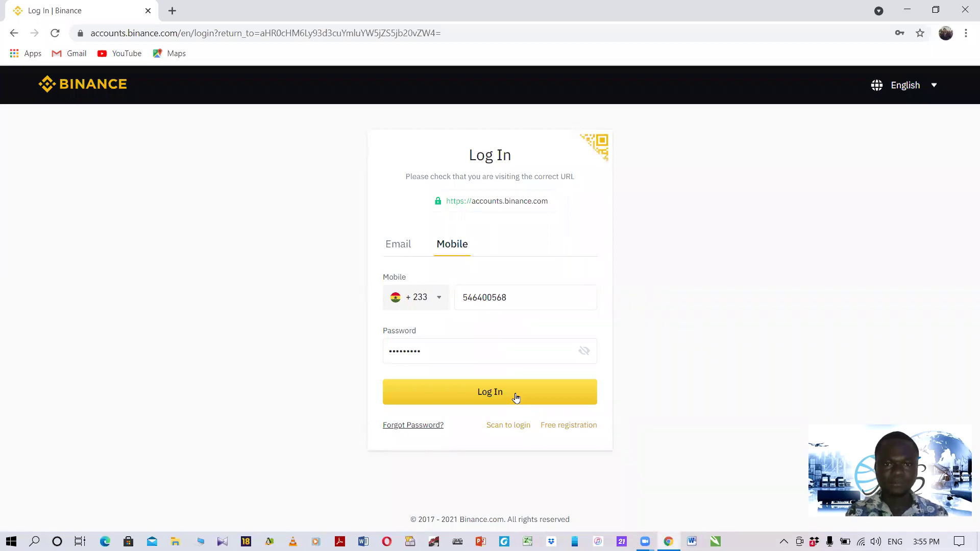
Complete the login, decline saving the password, and reveal the Wallet dropdown sections.
{"action": "left_click", "coordinate": [516, 397]}
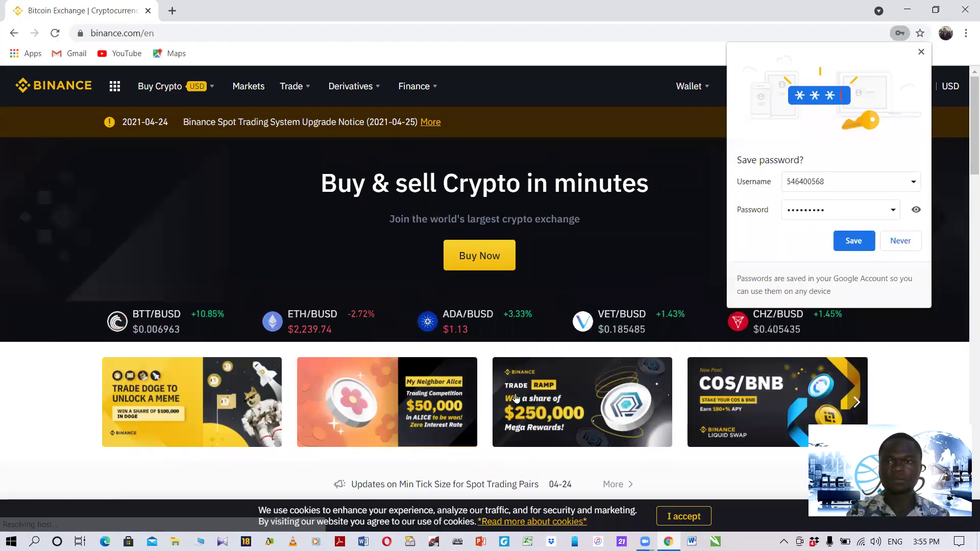
{"action": "left_click", "coordinate": [921, 53]}
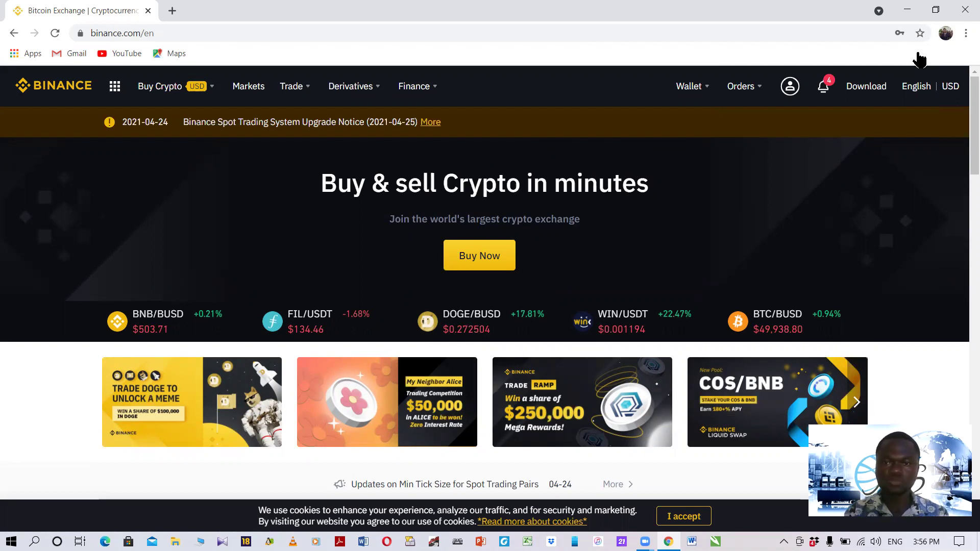
{"action": "mouse_move", "coordinate": [678, 104]}
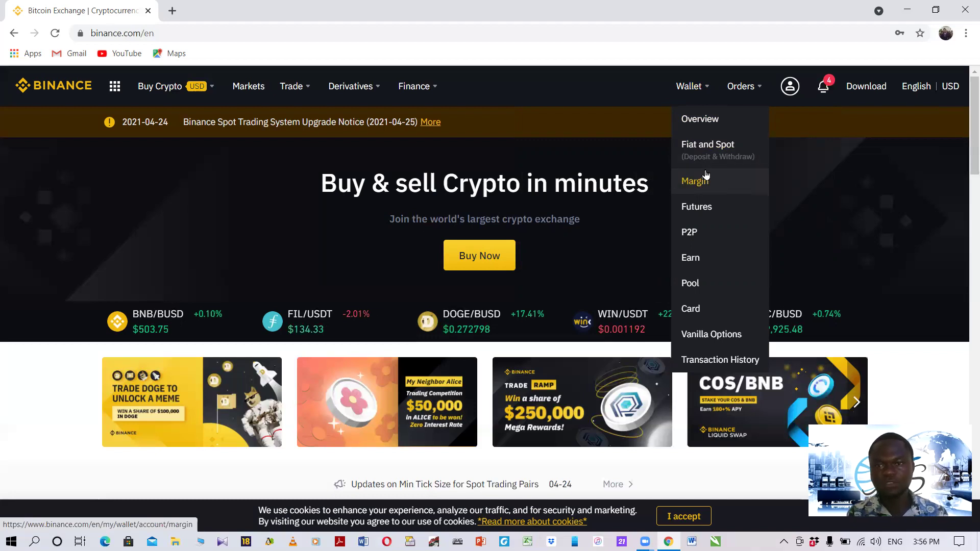
Open the Fiat and Spot wallet and go to USDT's deposit page from the coin list.
{"action": "left_click", "coordinate": [704, 146]}
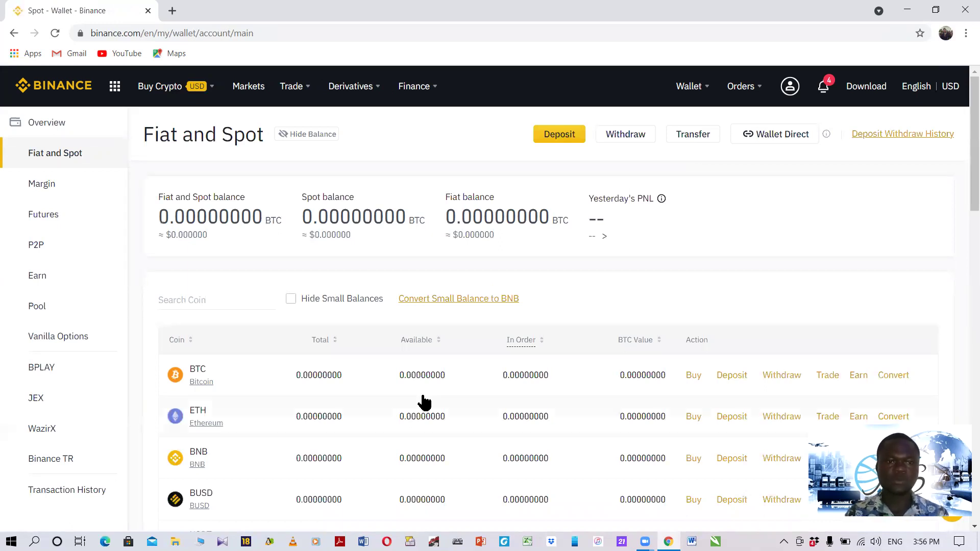
{"action": "scroll", "coordinate": [424, 403], "scroll_direction": "down", "scroll_amount": 3}
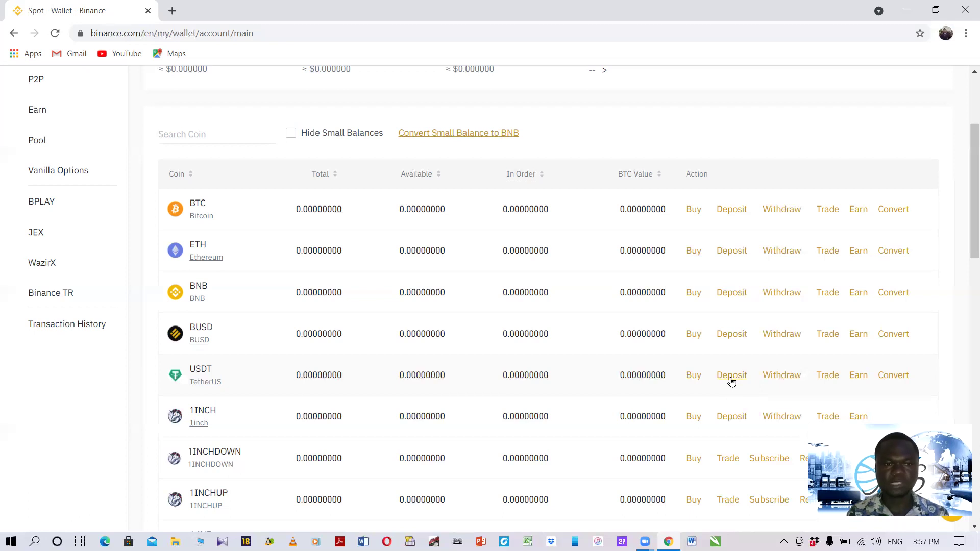
{"action": "left_click", "coordinate": [731, 377]}
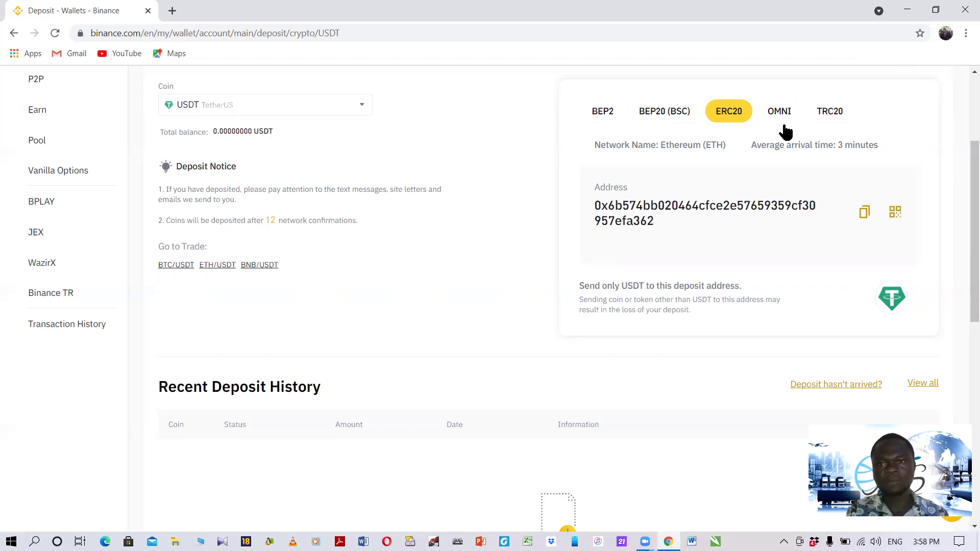
Copy the USDT deposit address for the TRC20 (Tron) network, then minimize Chrome.
{"action": "left_click", "coordinate": [831, 112]}
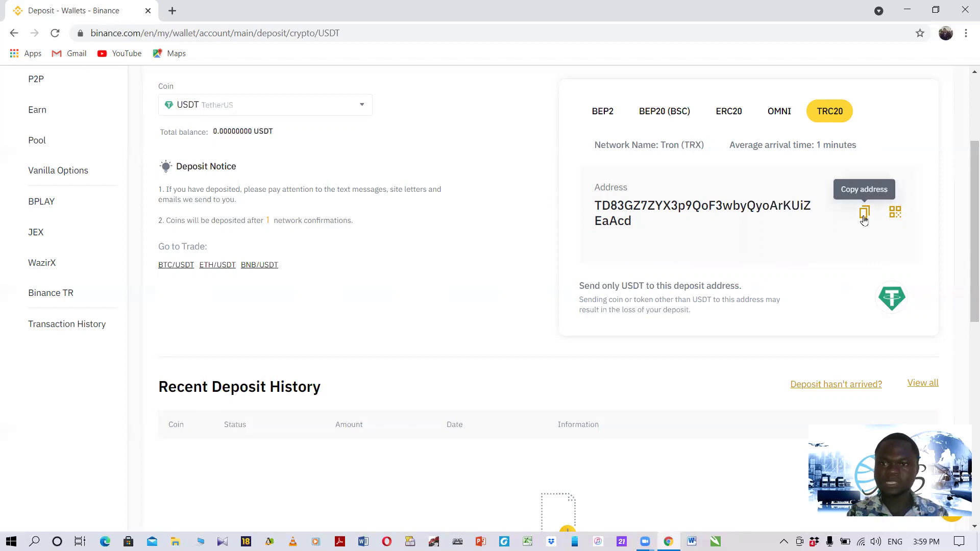
{"action": "left_click", "coordinate": [863, 217]}
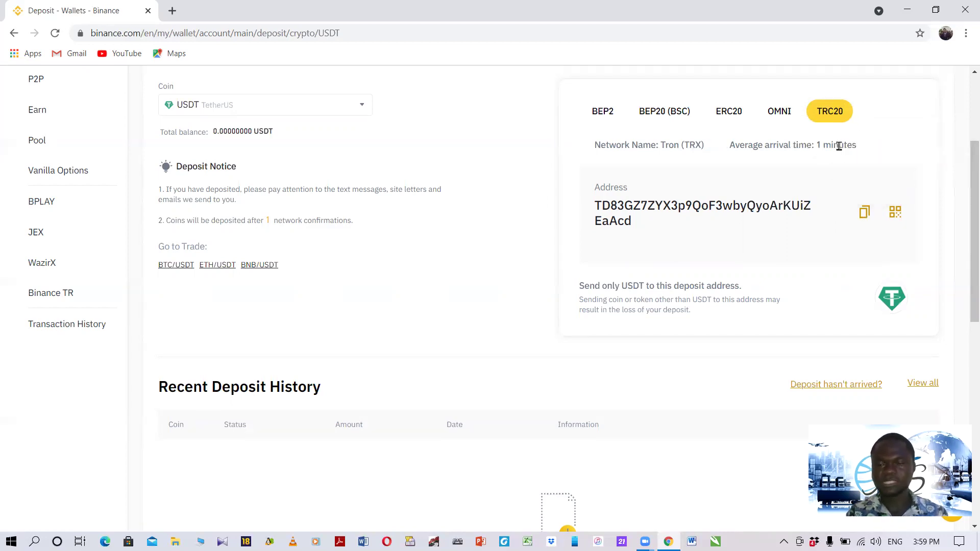
{"action": "left_click", "coordinate": [864, 215]}
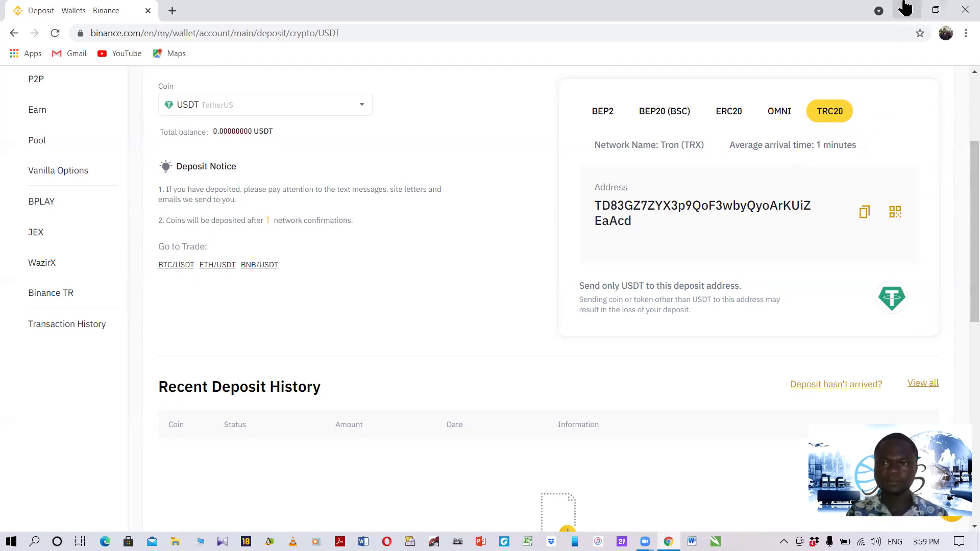
{"action": "left_click", "coordinate": [913, 18]}
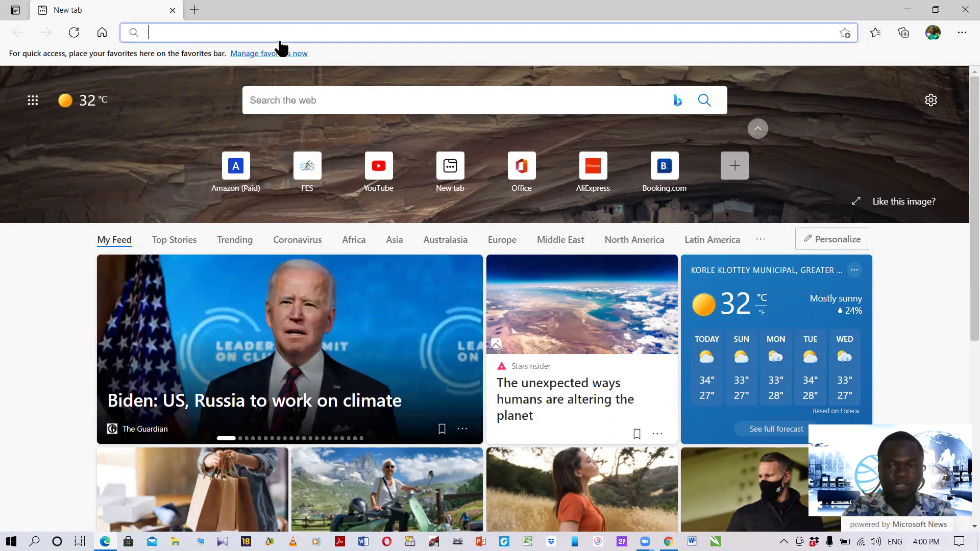
Visit fesjewel.com in Edge and open the FES Mall login page.
{"action": "type", "text": "f"}
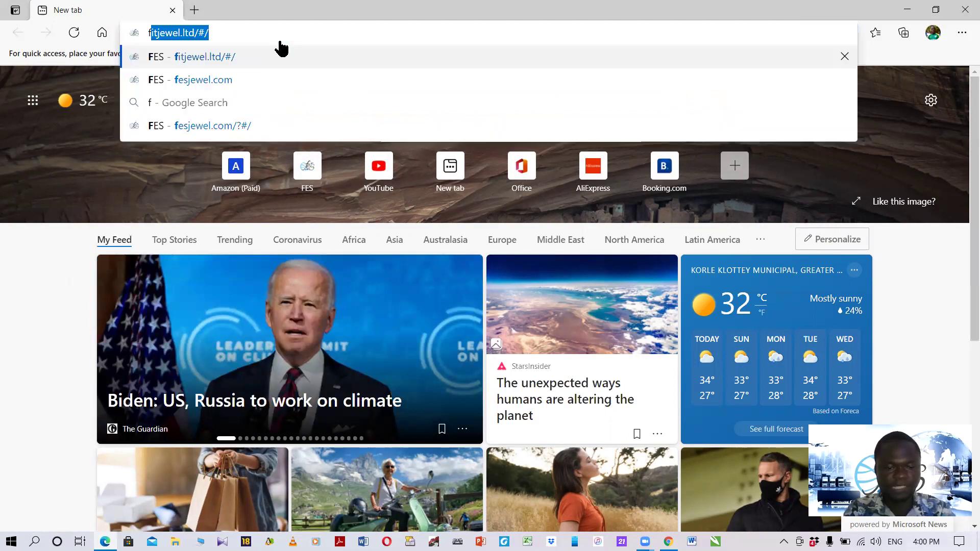
{"action": "type", "text": "esjewel.com"}
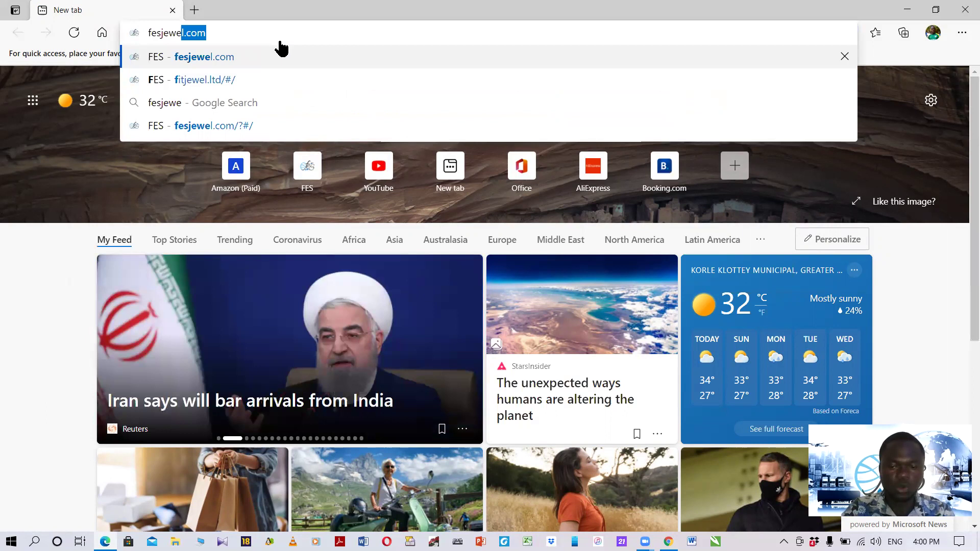
{"action": "left_click", "coordinate": [229, 57]}
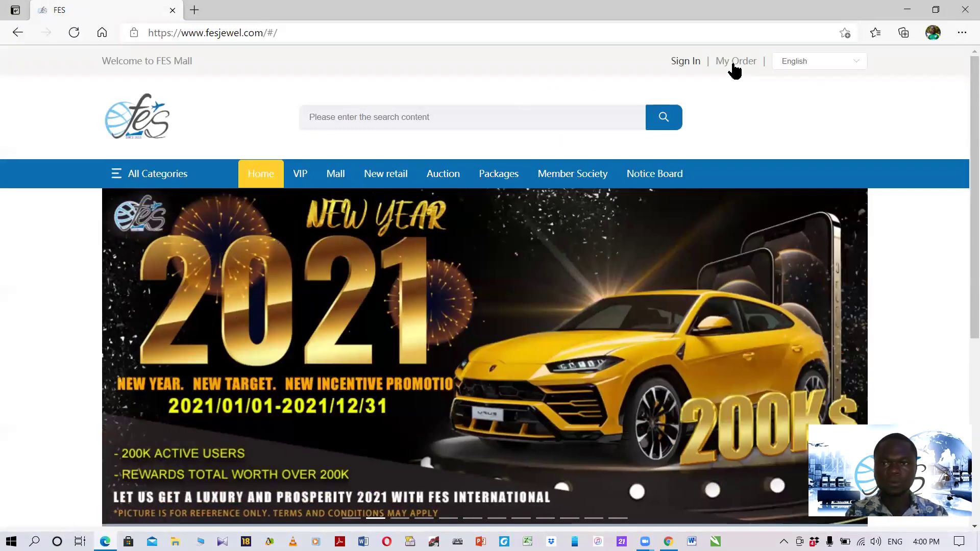
{"action": "left_click", "coordinate": [689, 62]}
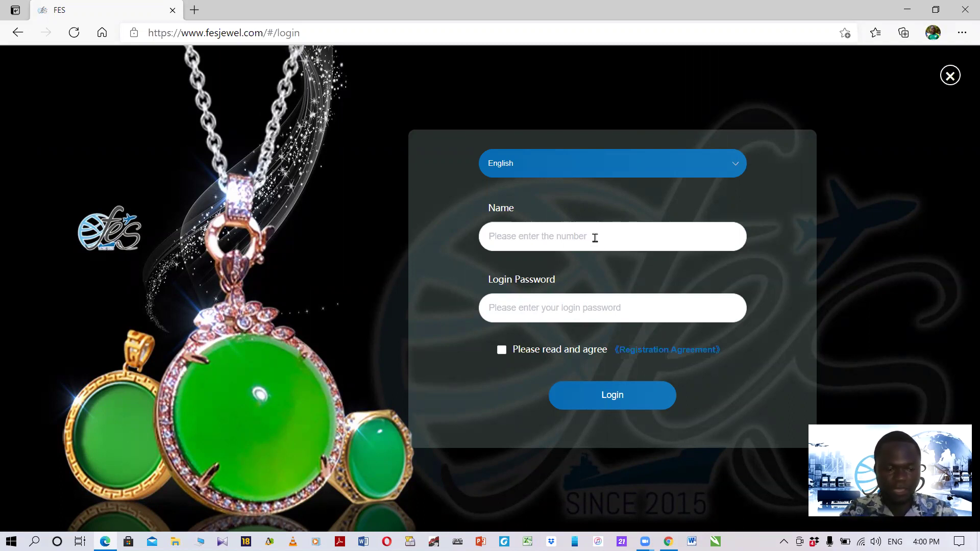
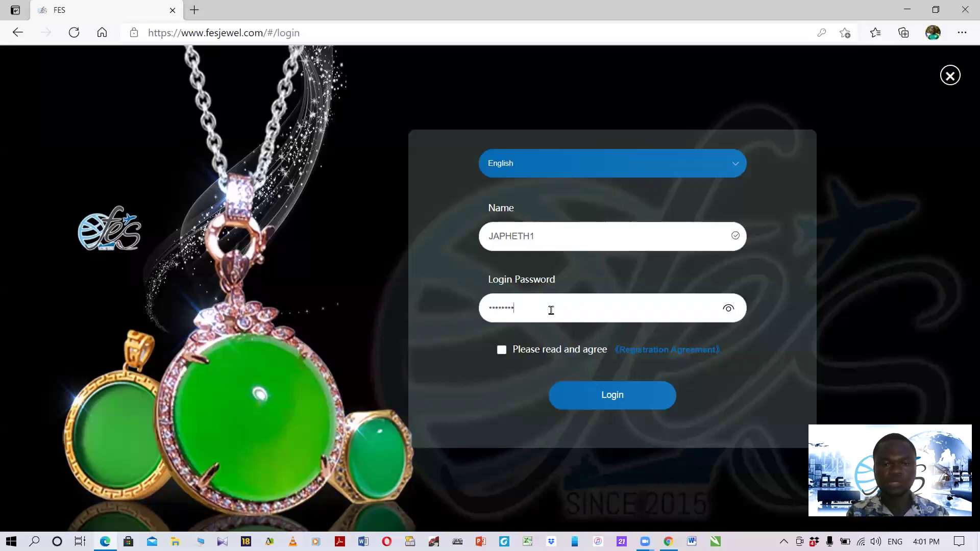
Enter the FES Mall user name and password, accept the registration agreement, and log in.
{"action": "left_click", "coordinate": [502, 352]}
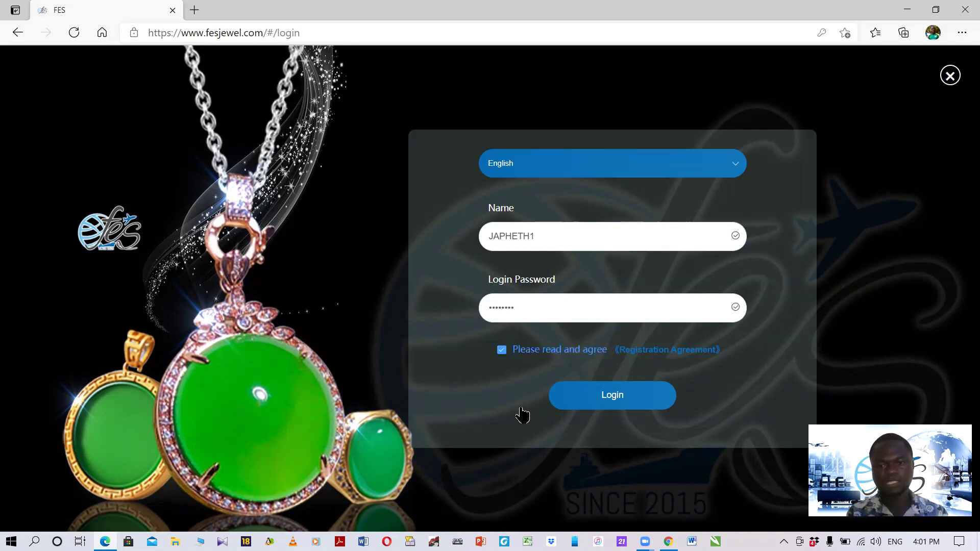
{"action": "left_click", "coordinate": [611, 407]}
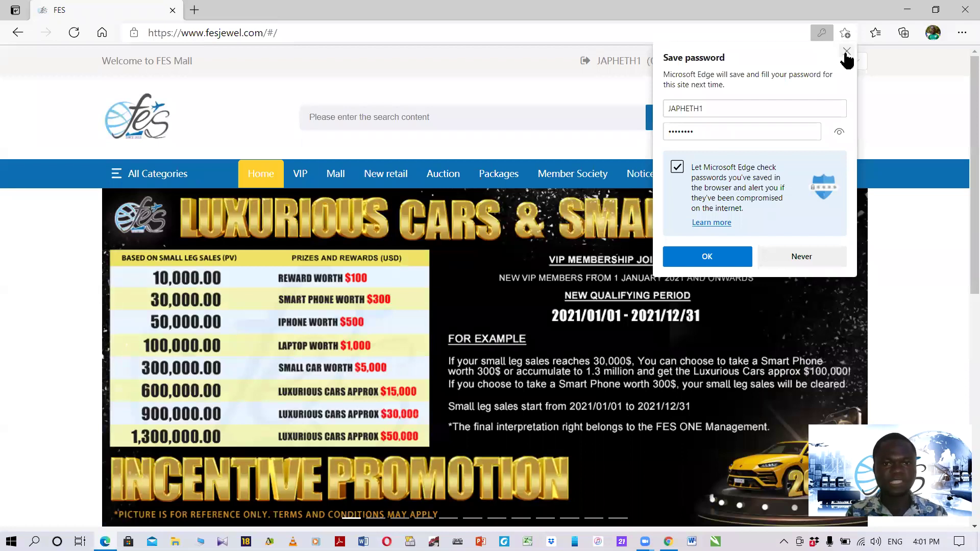
Decline Edge's password-save prompt and go to My Order's order management page.
{"action": "left_click", "coordinate": [845, 52]}
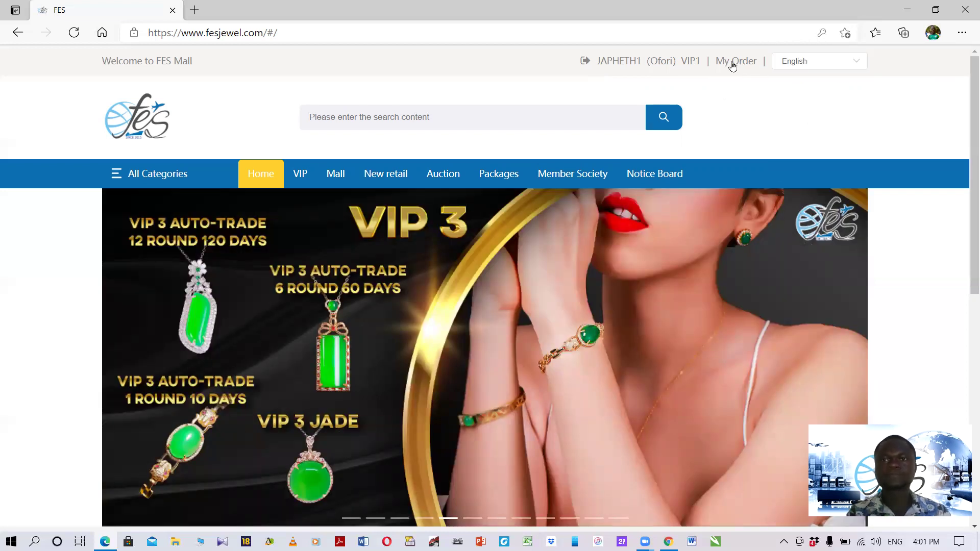
{"action": "left_click", "coordinate": [733, 66]}
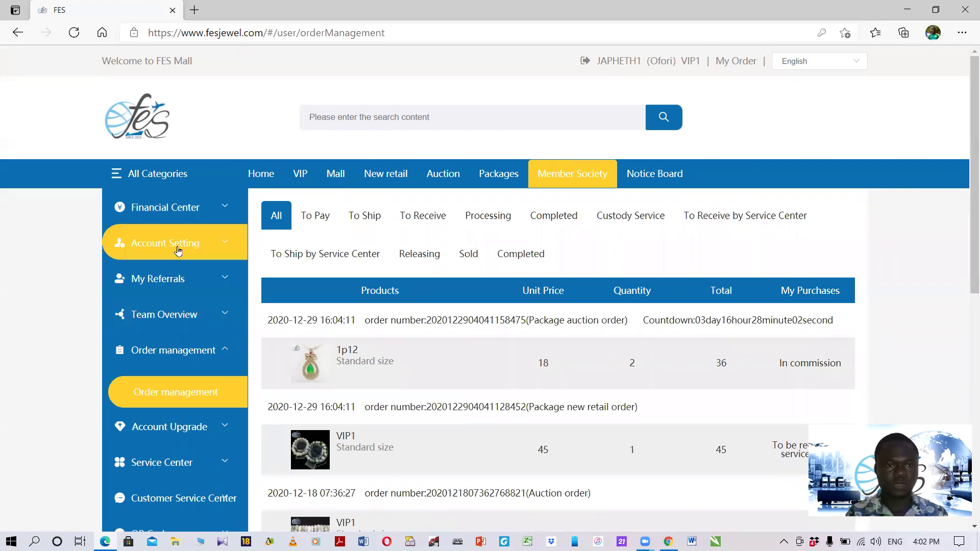
Expand Account Setting and load the Personal Particulars form with its BTC and USDT fields.
{"action": "left_click", "coordinate": [178, 250]}
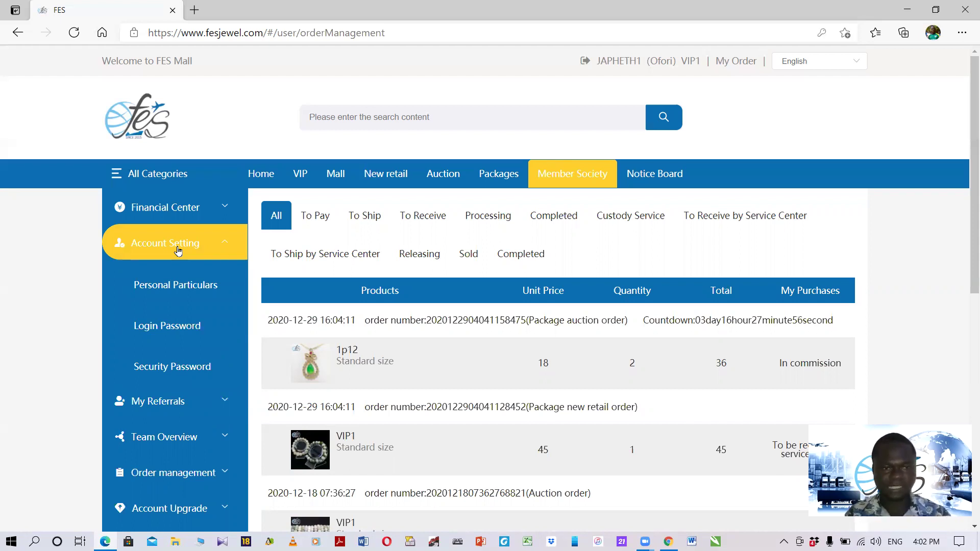
{"action": "left_click", "coordinate": [167, 291]}
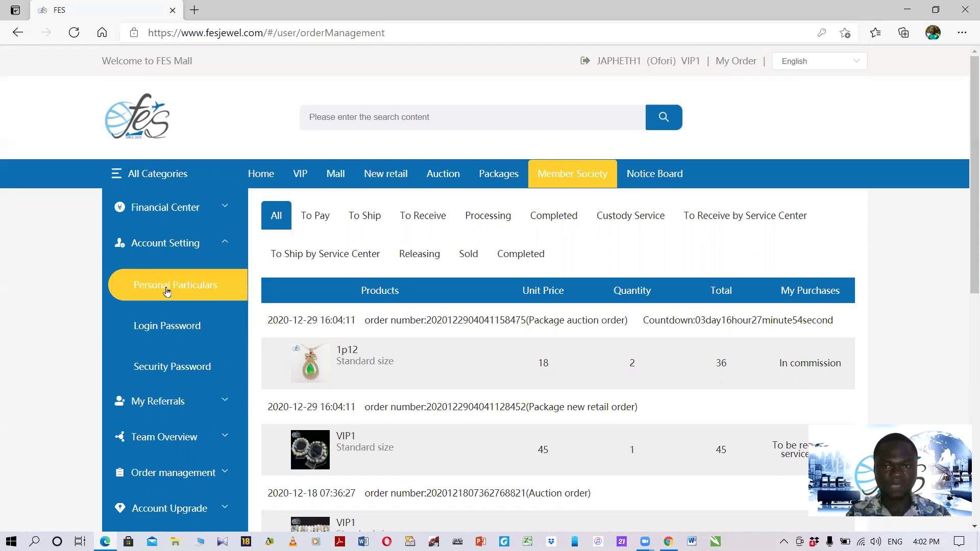
{"action": "left_click", "coordinate": [168, 291]}
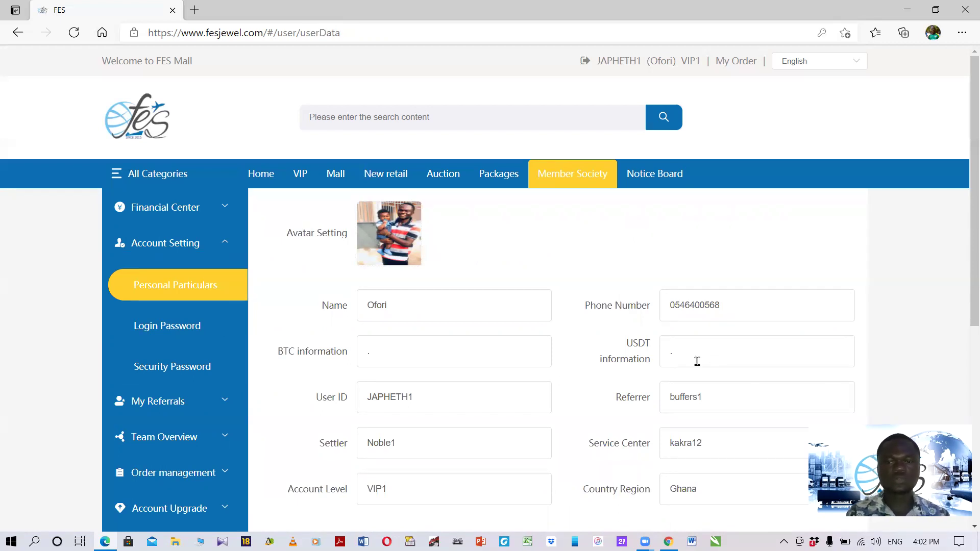
Paste the Binance TRC20 USDT address into USDT information and delete the BTC field's placeholder dot.
{"action": "key", "text": "BackSpace"}
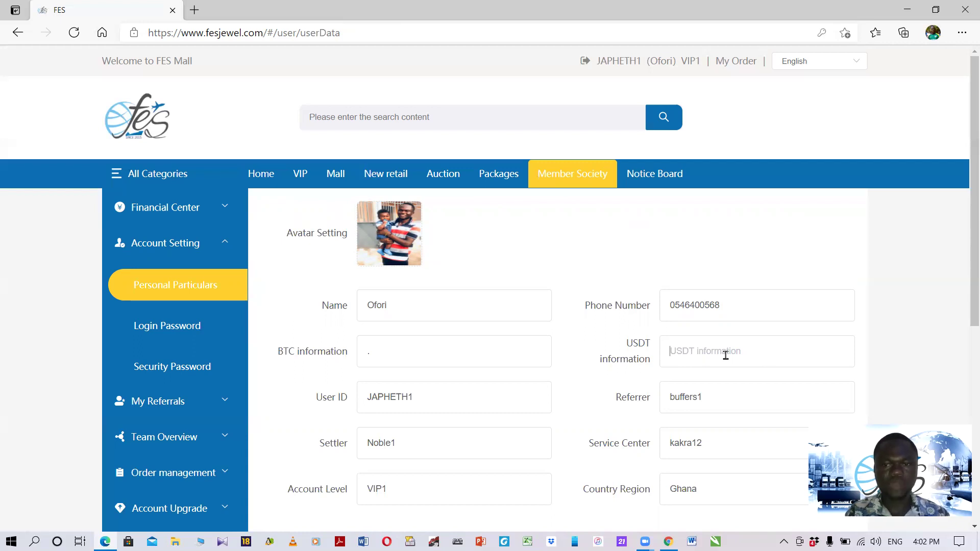
{"action": "right_click", "coordinate": [725, 355]}
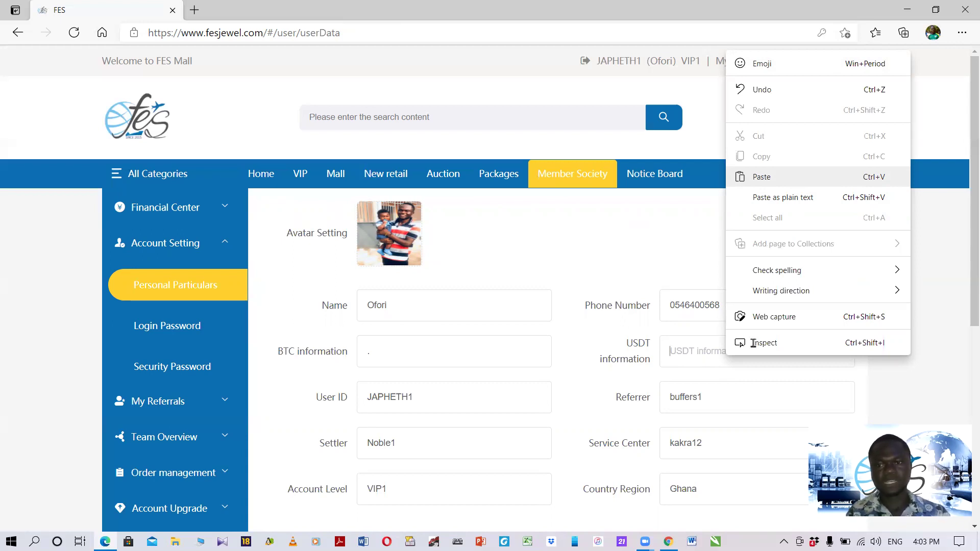
{"action": "left_click", "coordinate": [793, 184]}
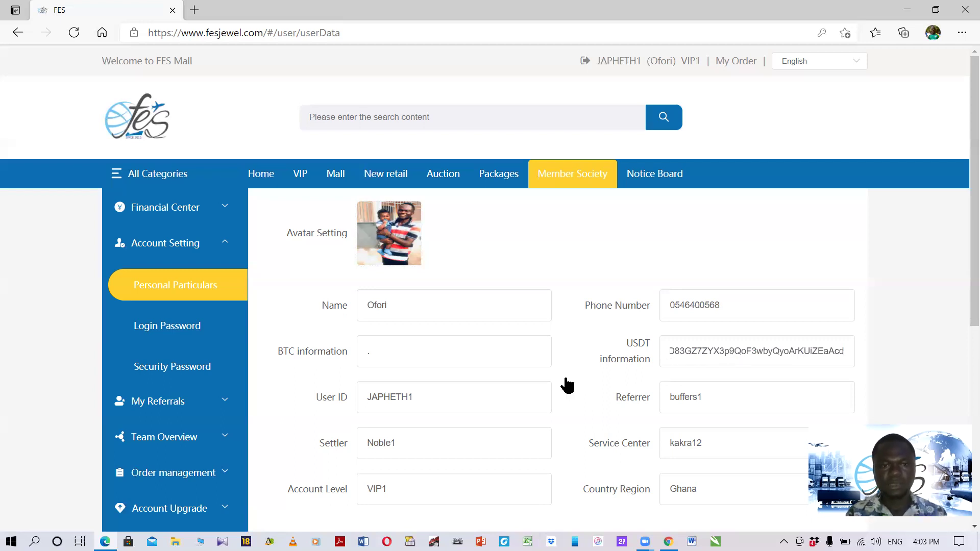
{"action": "left_click", "coordinate": [445, 355]}
{"action": "key", "text": "BackSpace"}
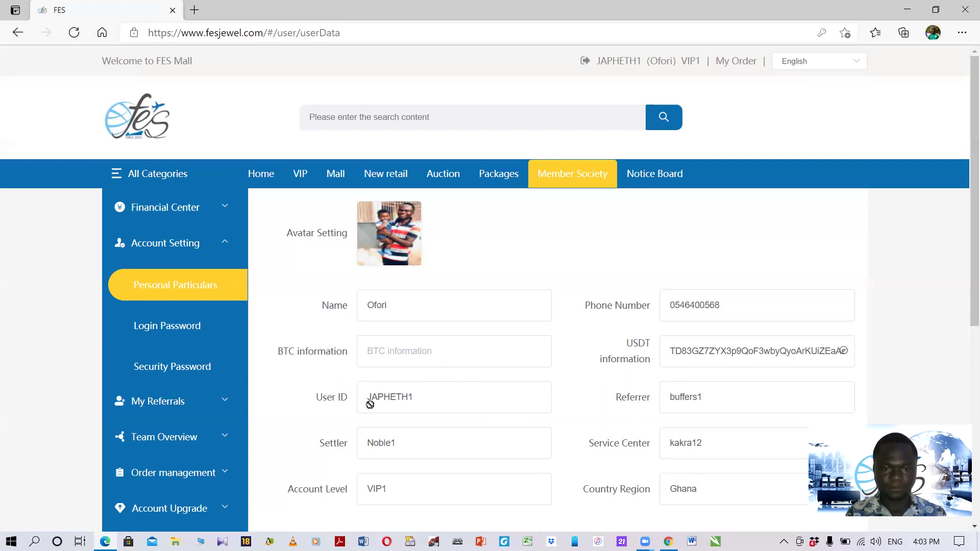
From Binance's Fiat and Spot wallet, copy the BTC deposit address and return to Edge.
{"action": "left_click", "coordinate": [667, 542]}
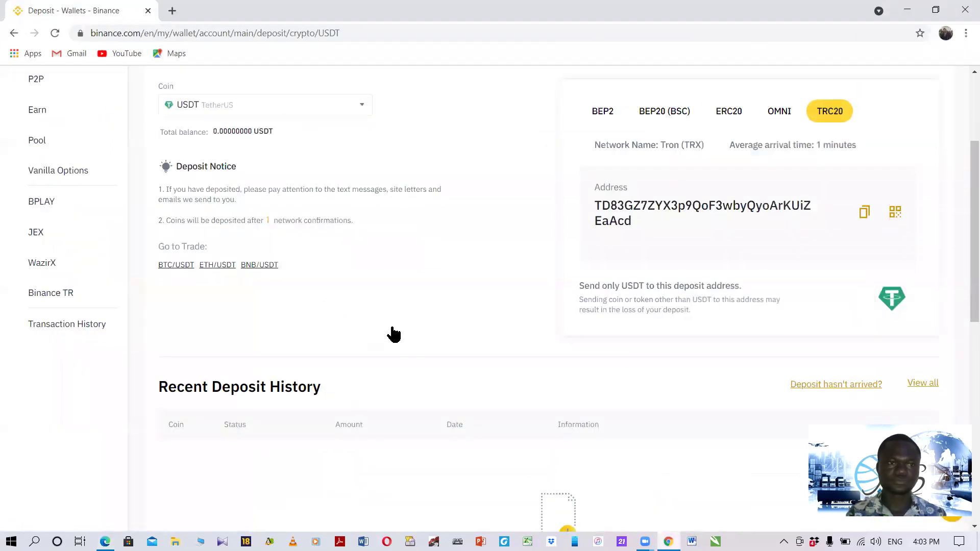
{"action": "scroll", "coordinate": [393, 334], "scroll_direction": "up", "scroll_amount": 3}
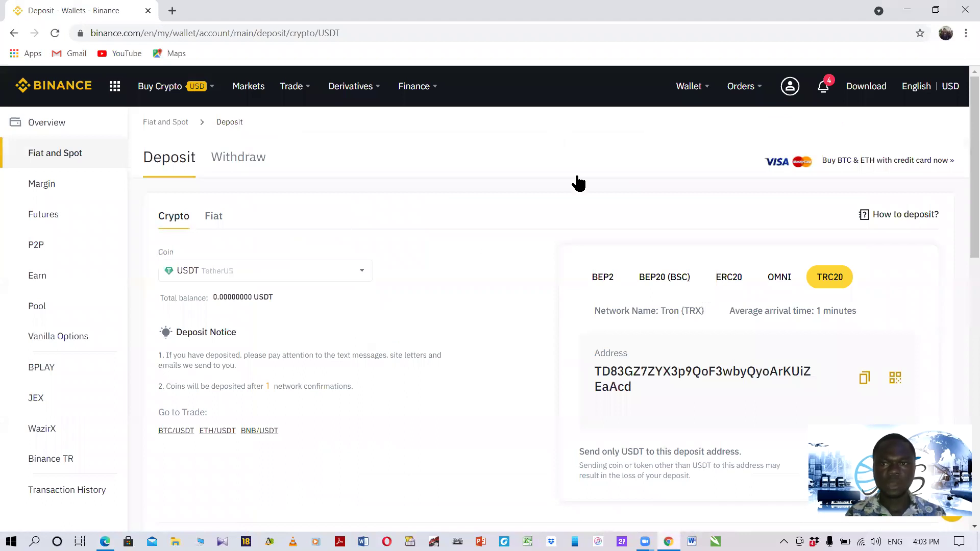
{"action": "mouse_move", "coordinate": [688, 91]}
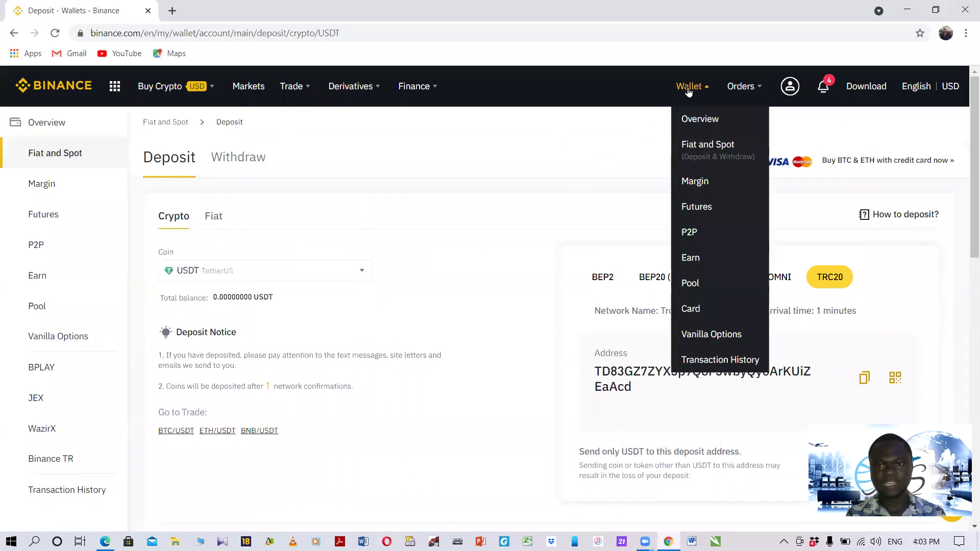
{"action": "left_click", "coordinate": [717, 154]}
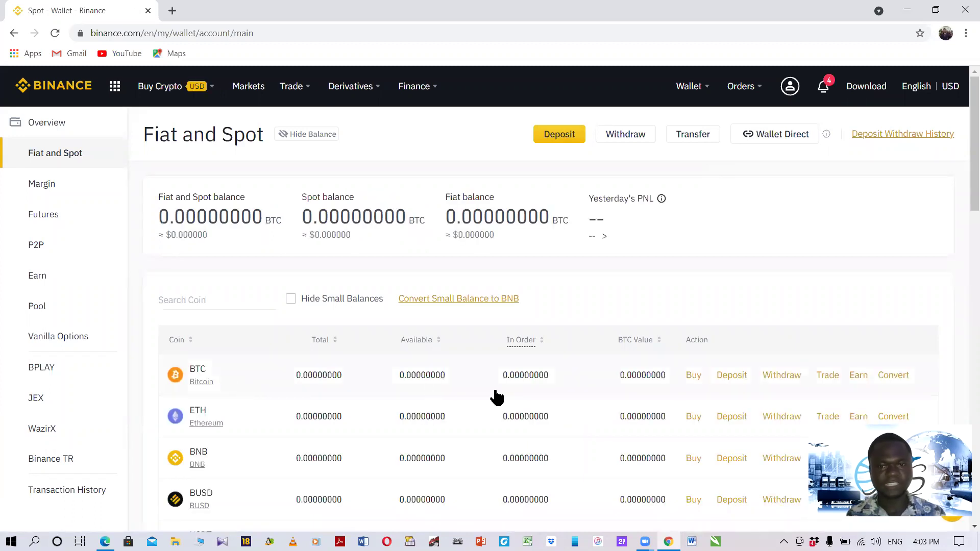
{"action": "left_click", "coordinate": [735, 377]}
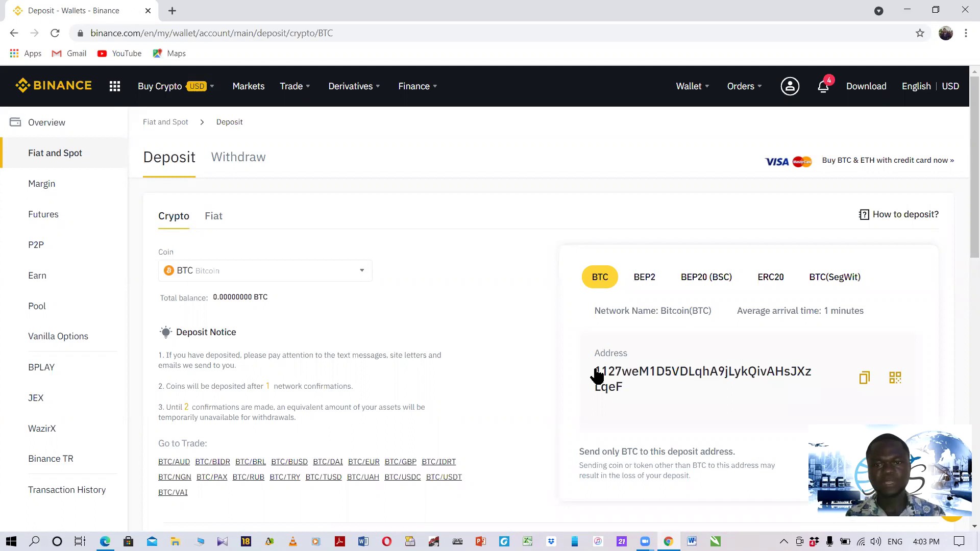
{"action": "scroll", "coordinate": [597, 376], "scroll_direction": "down", "scroll_amount": 1}
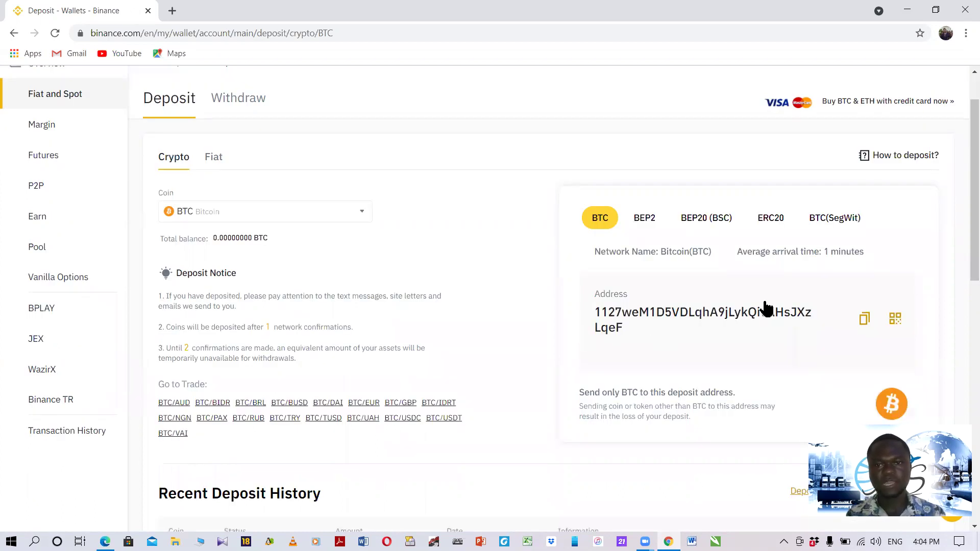
{"action": "left_click", "coordinate": [868, 325]}
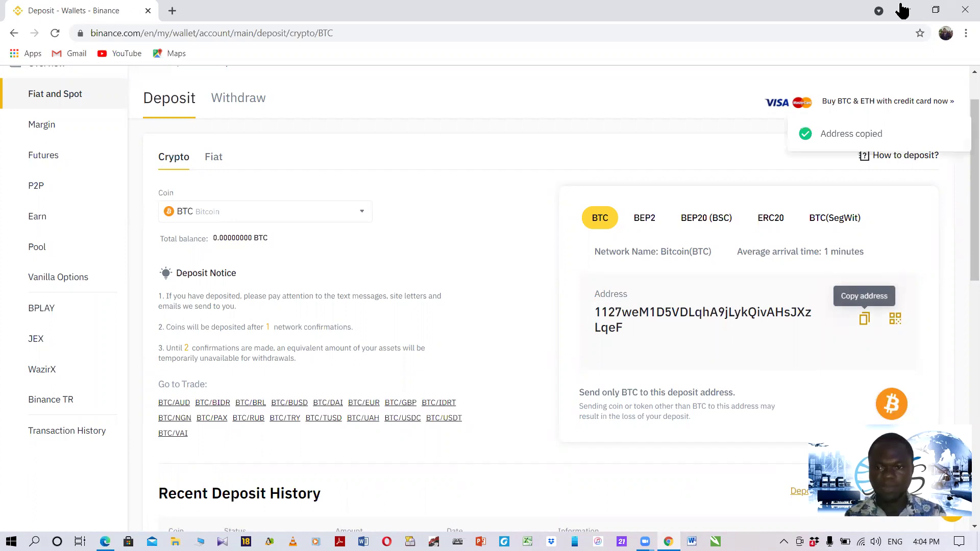
{"action": "key", "text": "alt+Tab"}
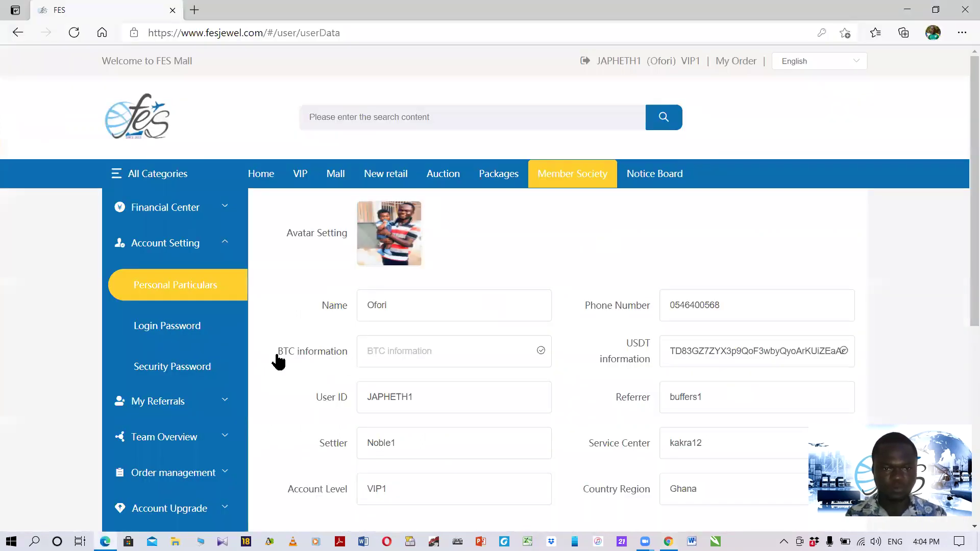
Paste the BTC address into BTC information and Execute, getting 'Modification succeeded'.
{"action": "left_click", "coordinate": [408, 353]}
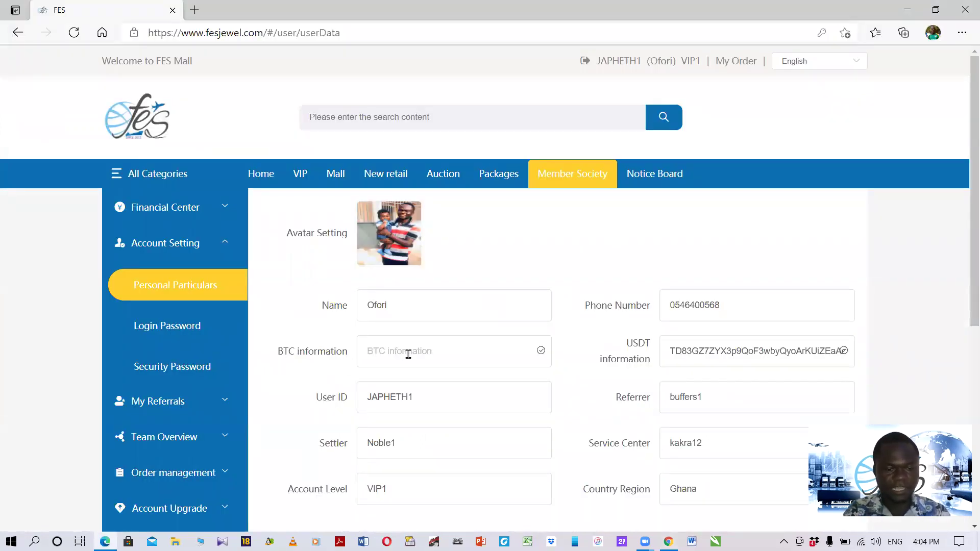
{"action": "key", "text": "ctrl+v"}
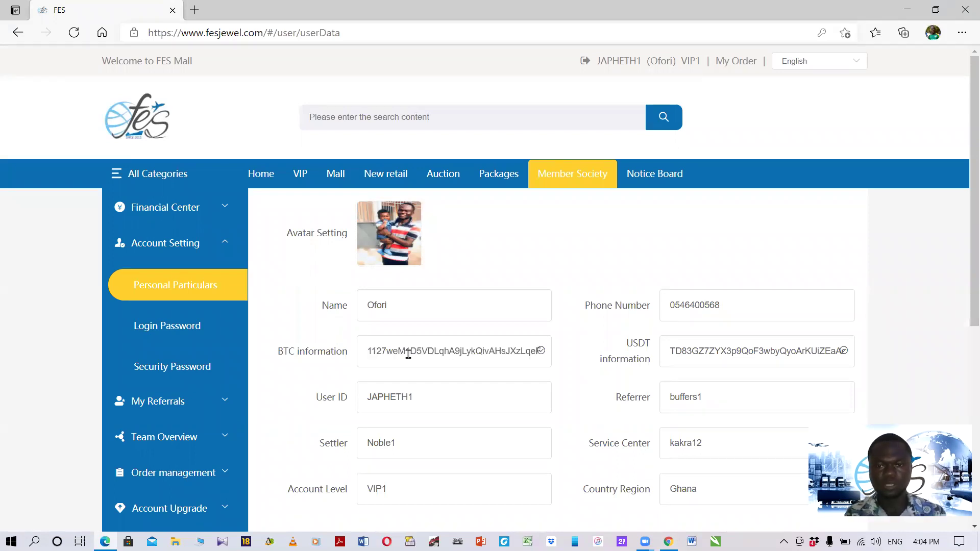
{"action": "scroll", "coordinate": [448, 424], "scroll_direction": "down", "scroll_amount": 5}
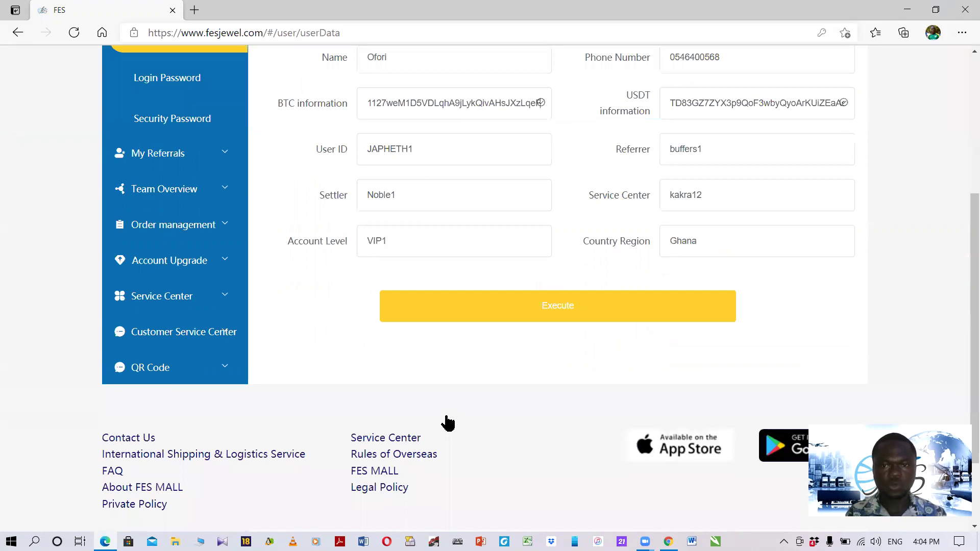
{"action": "scroll", "coordinate": [559, 423], "scroll_direction": "up", "scroll_amount": 2}
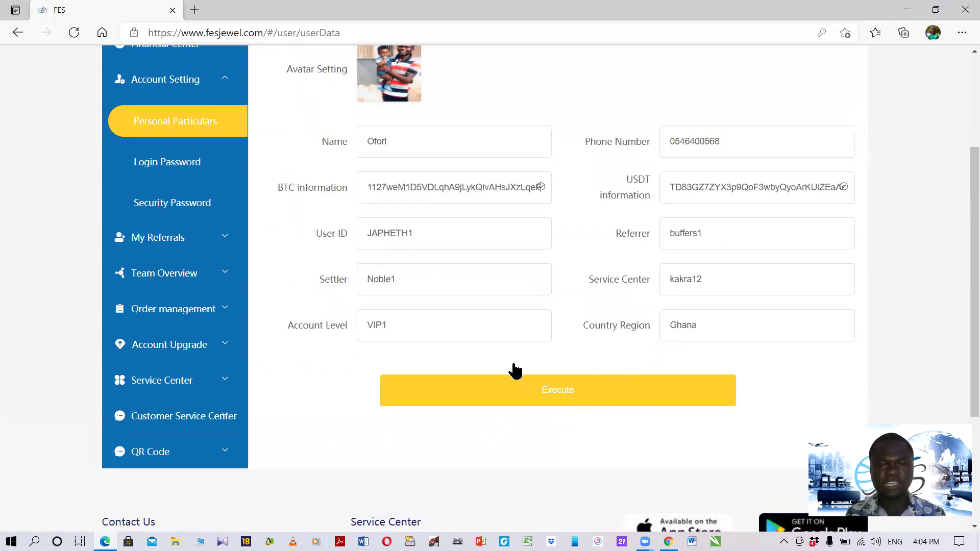
{"action": "left_click", "coordinate": [559, 399]}
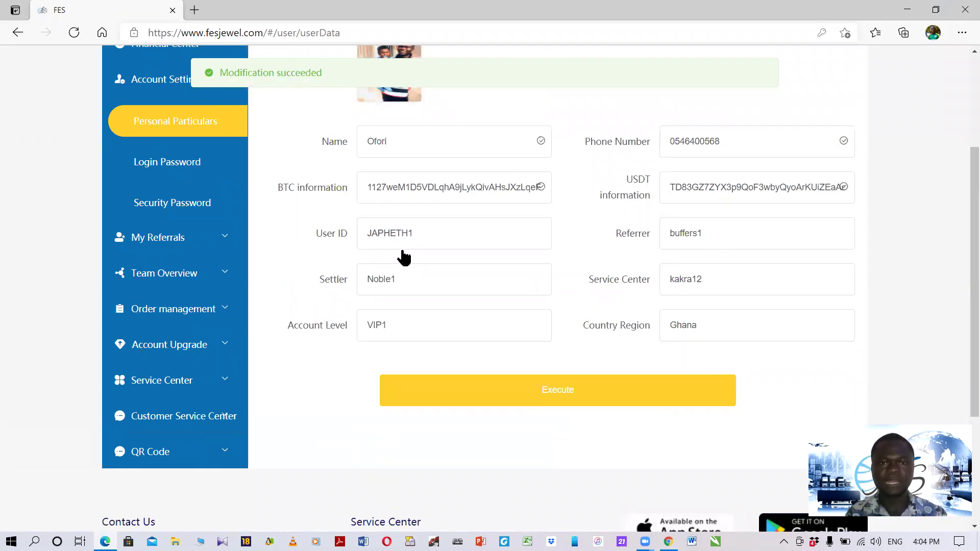
Expand Financial Center to list Top-up, Withdrawal, Conversion, Transfer and related options.
{"action": "scroll", "coordinate": [402, 251], "scroll_direction": "up", "scroll_amount": 3}
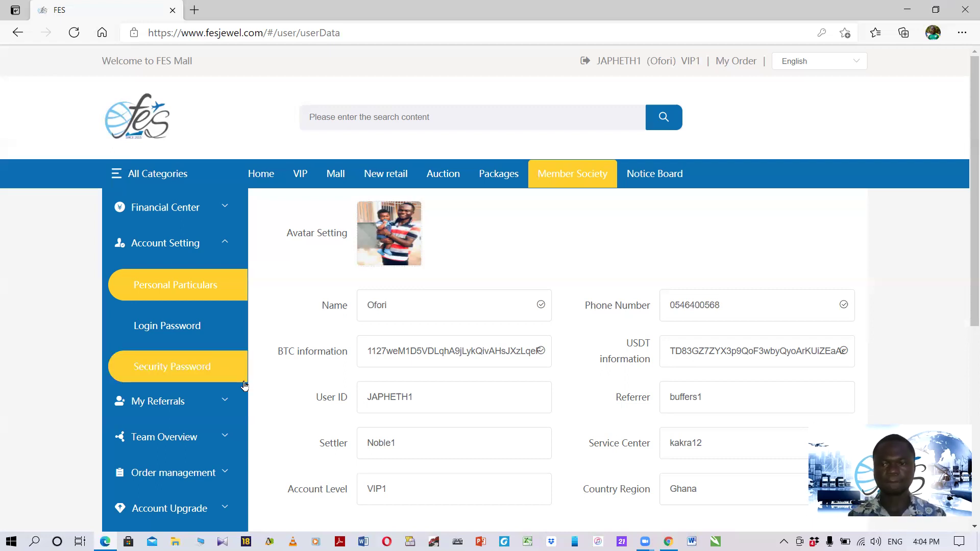
{"action": "left_click", "coordinate": [190, 212]}
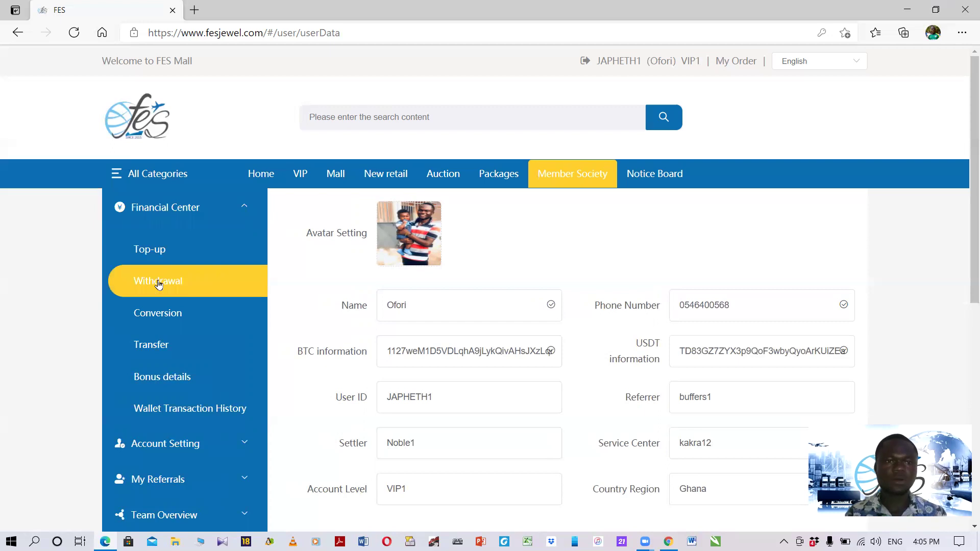
Open the Withdrawal page showing 40.2348 FES and drop down the USDT, Bank and BTC categories.
{"action": "left_click", "coordinate": [159, 285]}
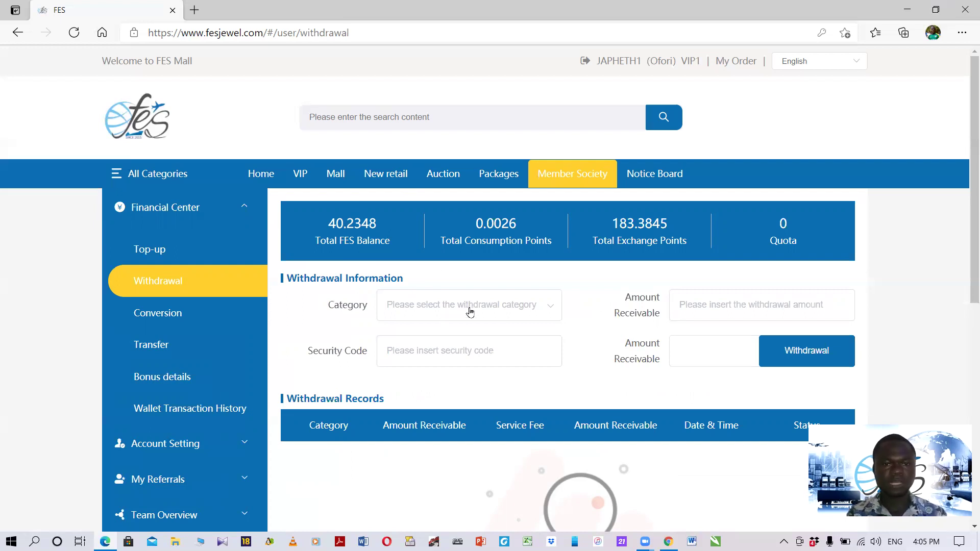
{"action": "left_click", "coordinate": [515, 313]}
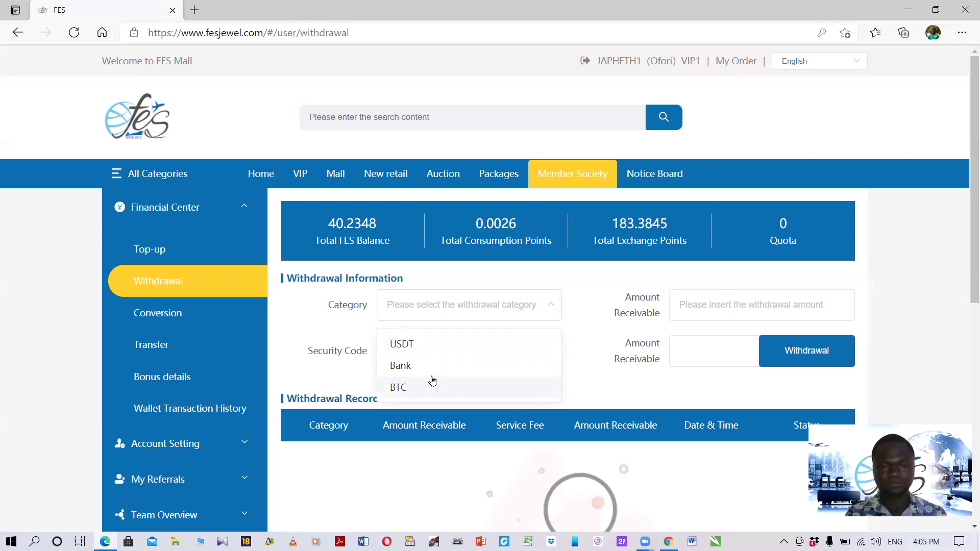
Choose USDT as the withdrawal category and enter 40 as the amount receivable.
{"action": "left_click", "coordinate": [412, 350]}
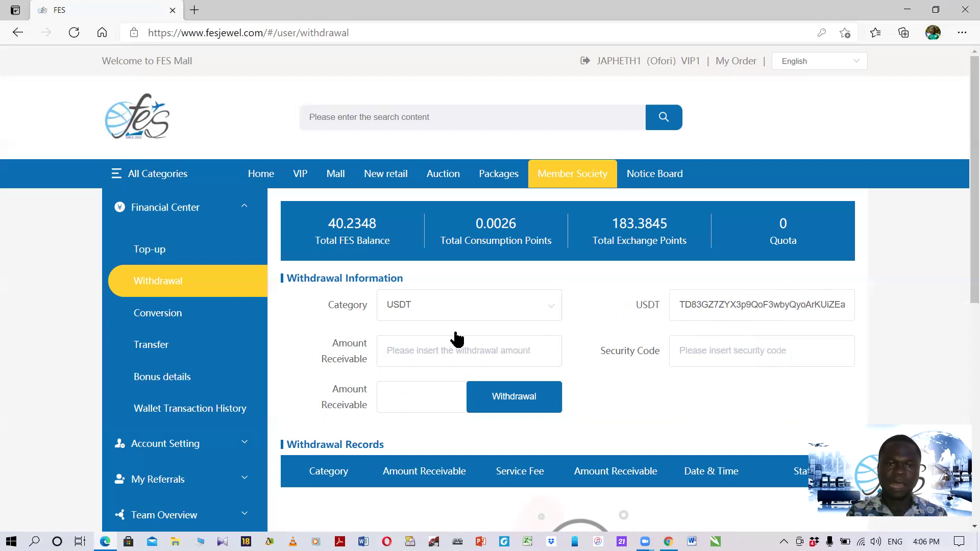
{"action": "left_click", "coordinate": [431, 351]}
{"action": "type", "text": "40"}
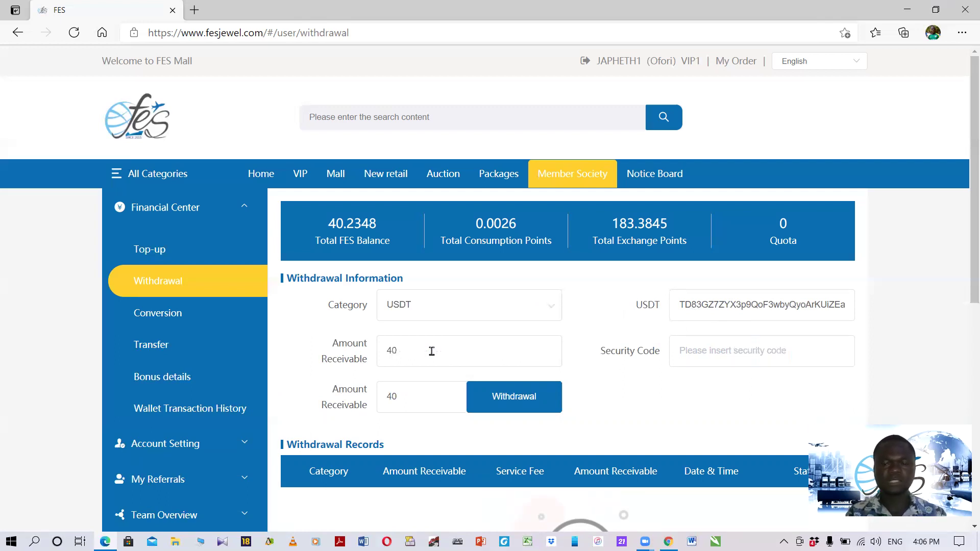